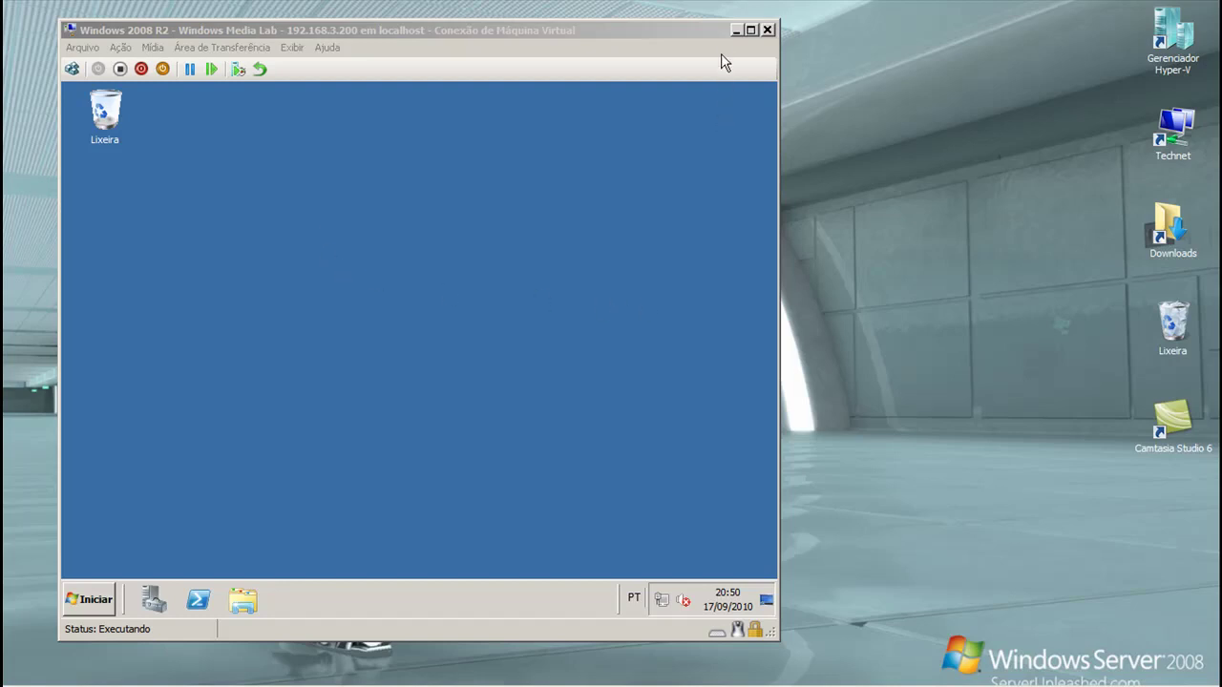
Switch the virtual machine to full-screen mode and set the guest system's screen resolution to 1024 × 768.
click(292, 48)
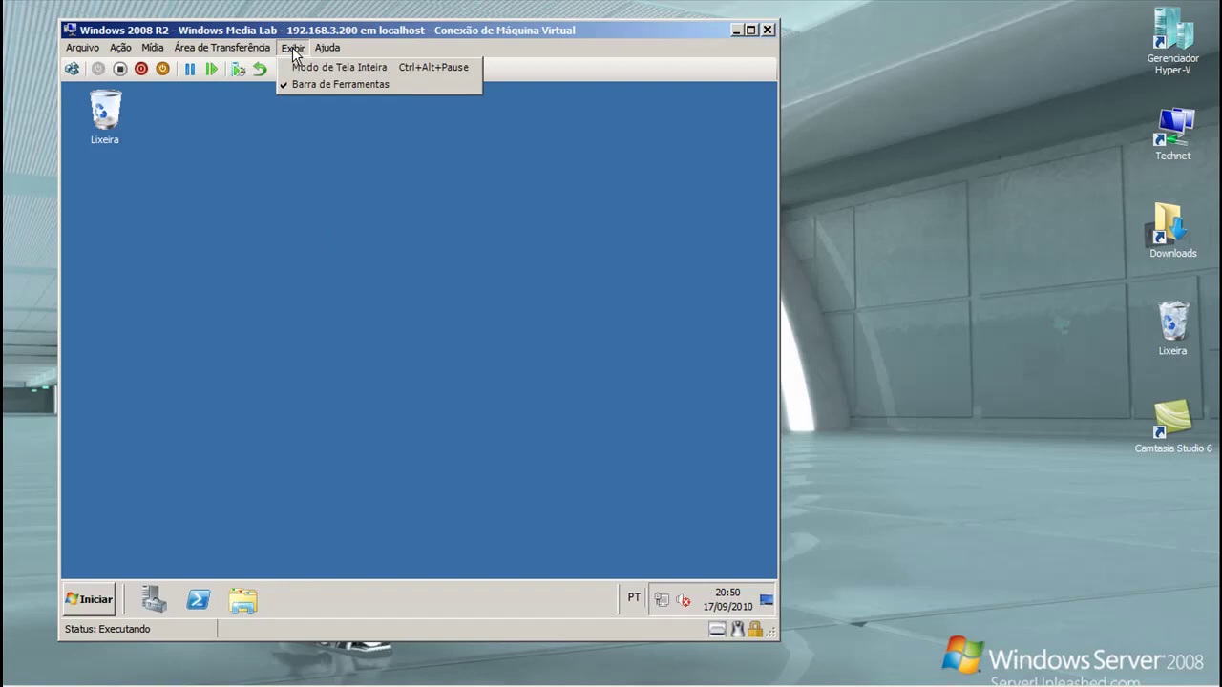
click(295, 67)
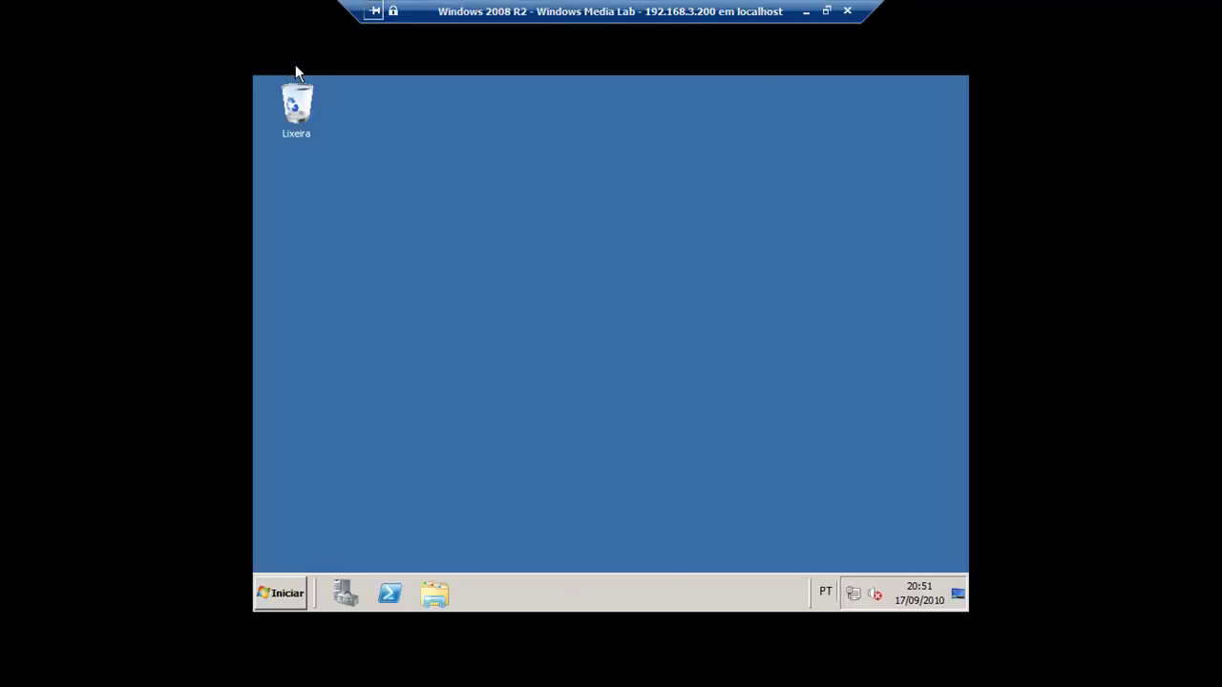
right_click(484, 218)
click(552, 344)
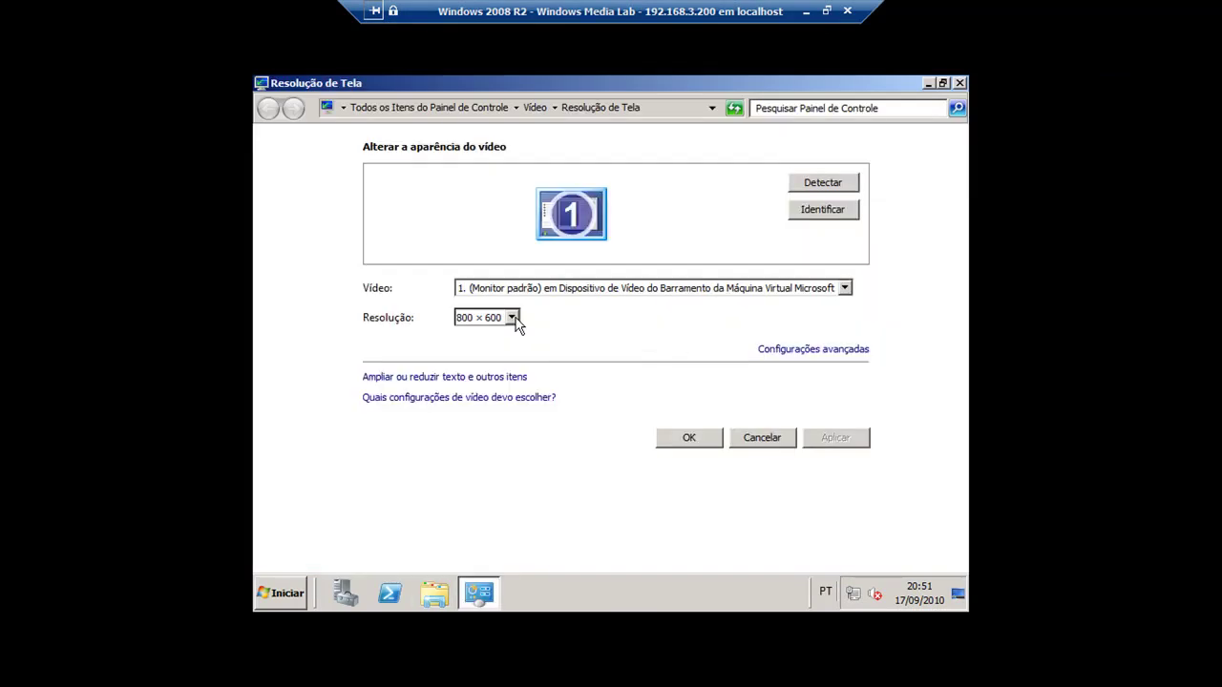
click(511, 317)
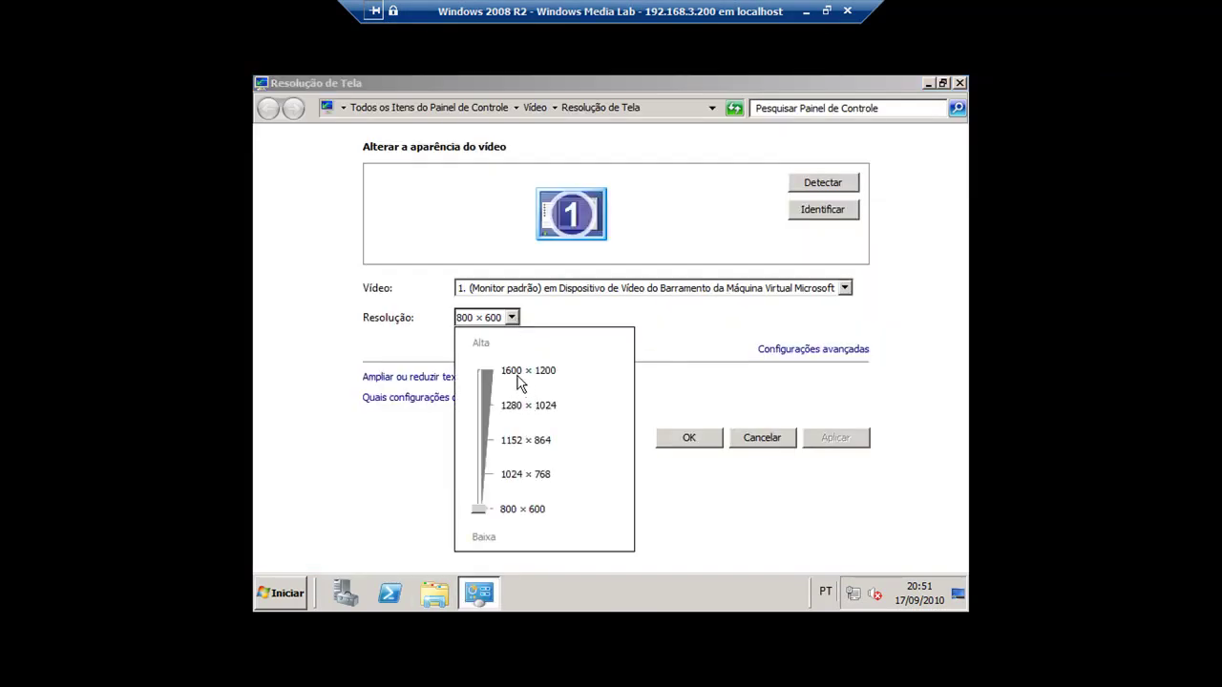
click(506, 409)
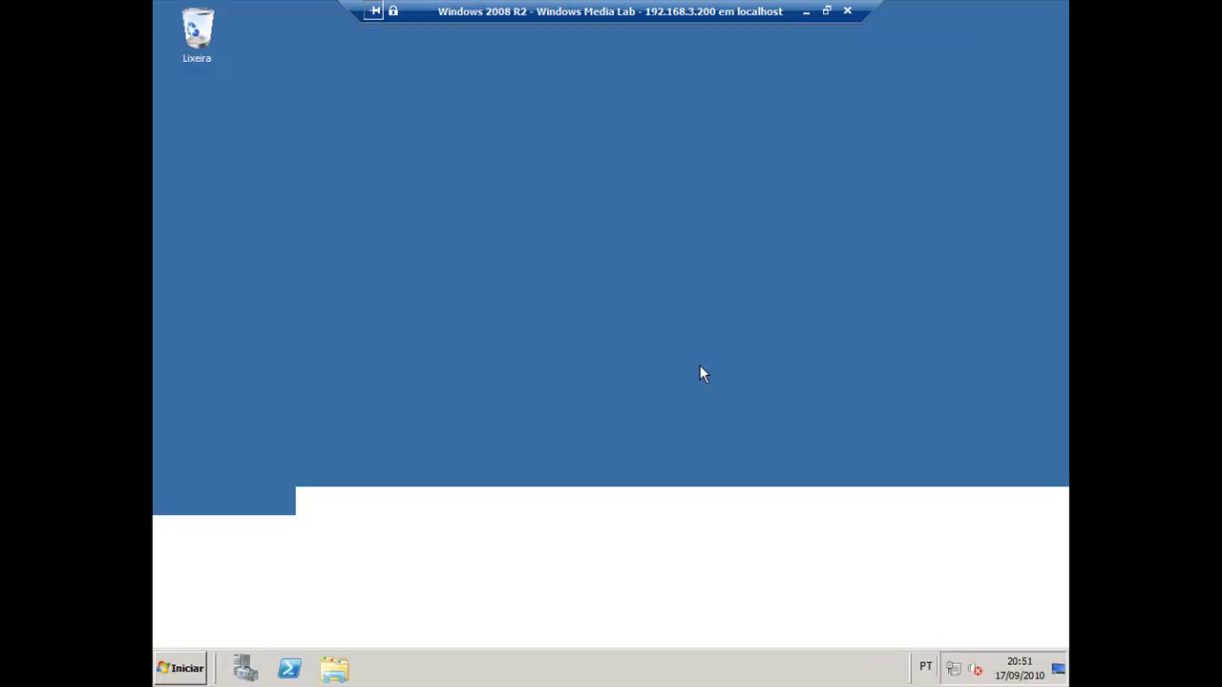
click(817, 441)
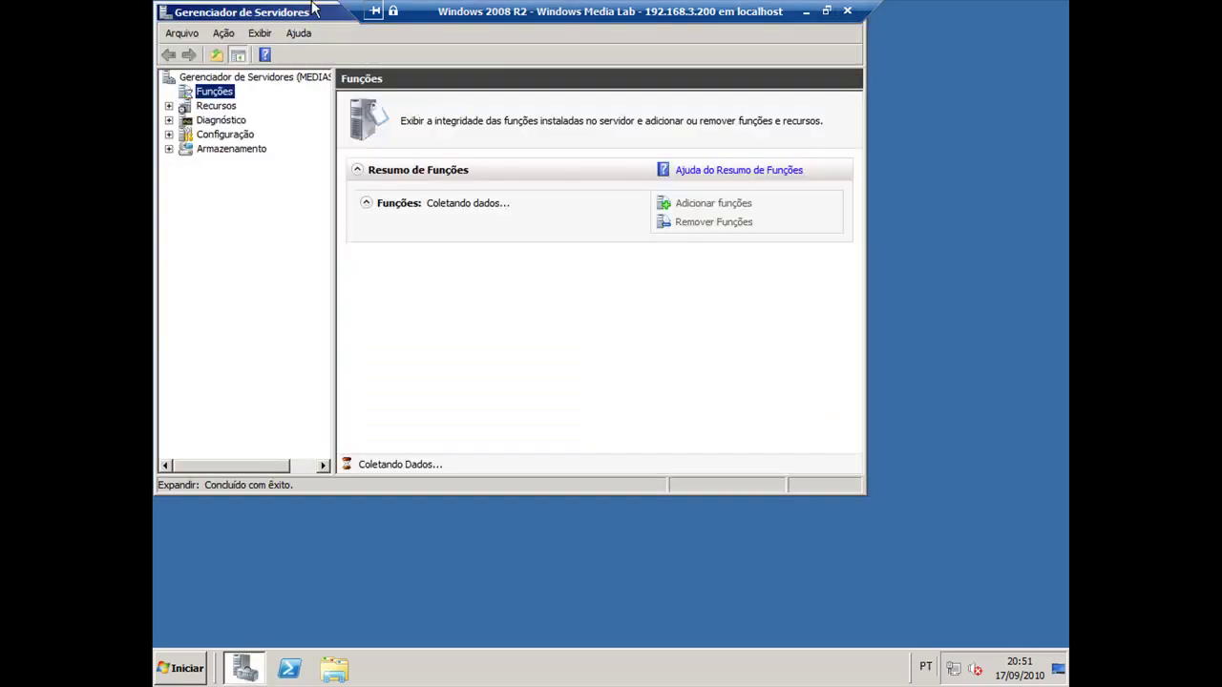
Reposition the Server Manager window and check the installed Windows Server edition and version with winver.
drag(305, 15, 440, 103)
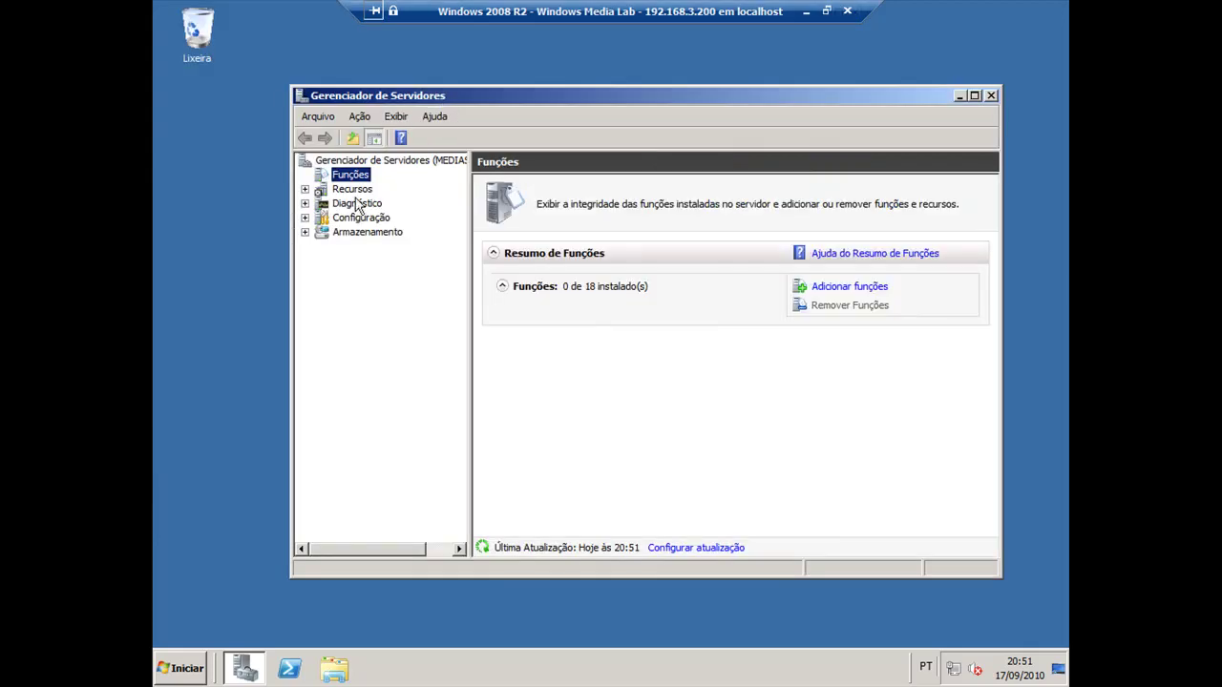
click(186, 668)
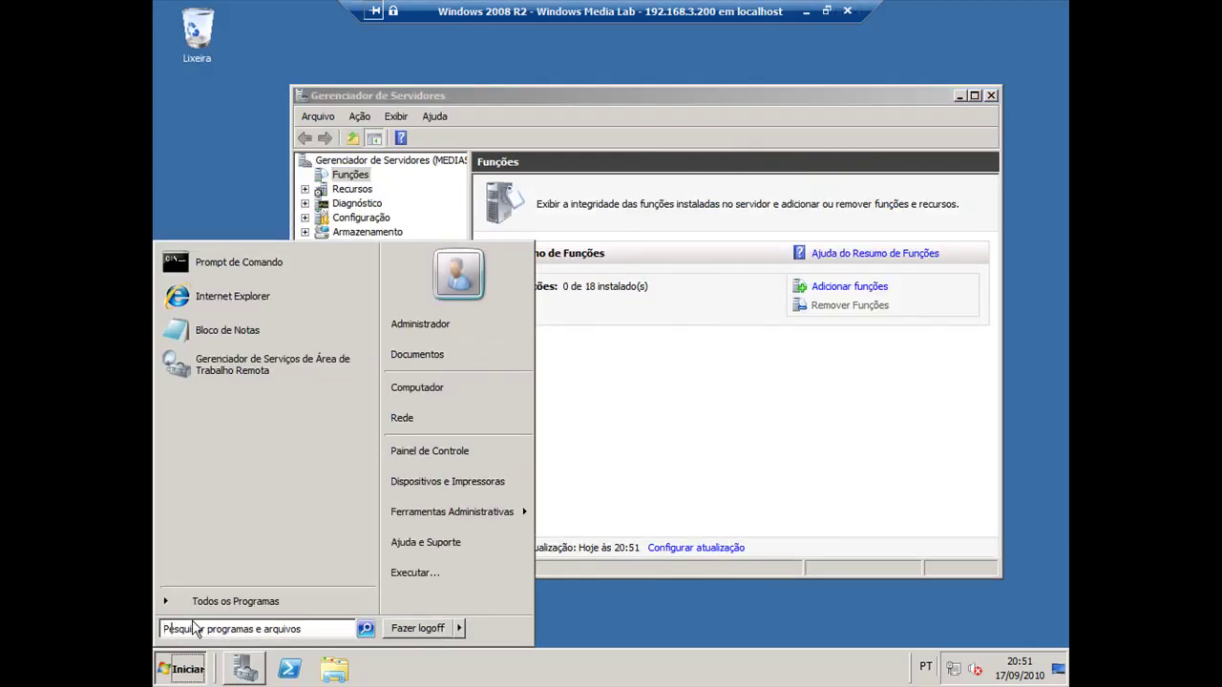
text(winver)
key(Return)
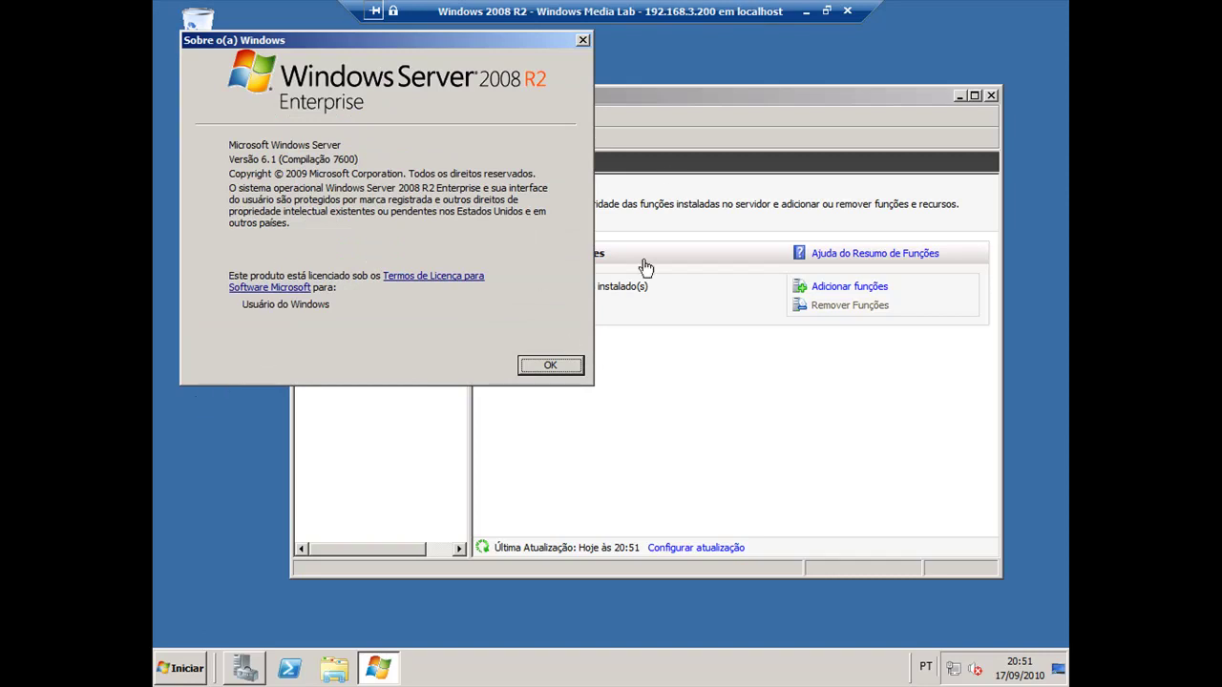
drag(673, 96, 656, 124)
click(582, 41)
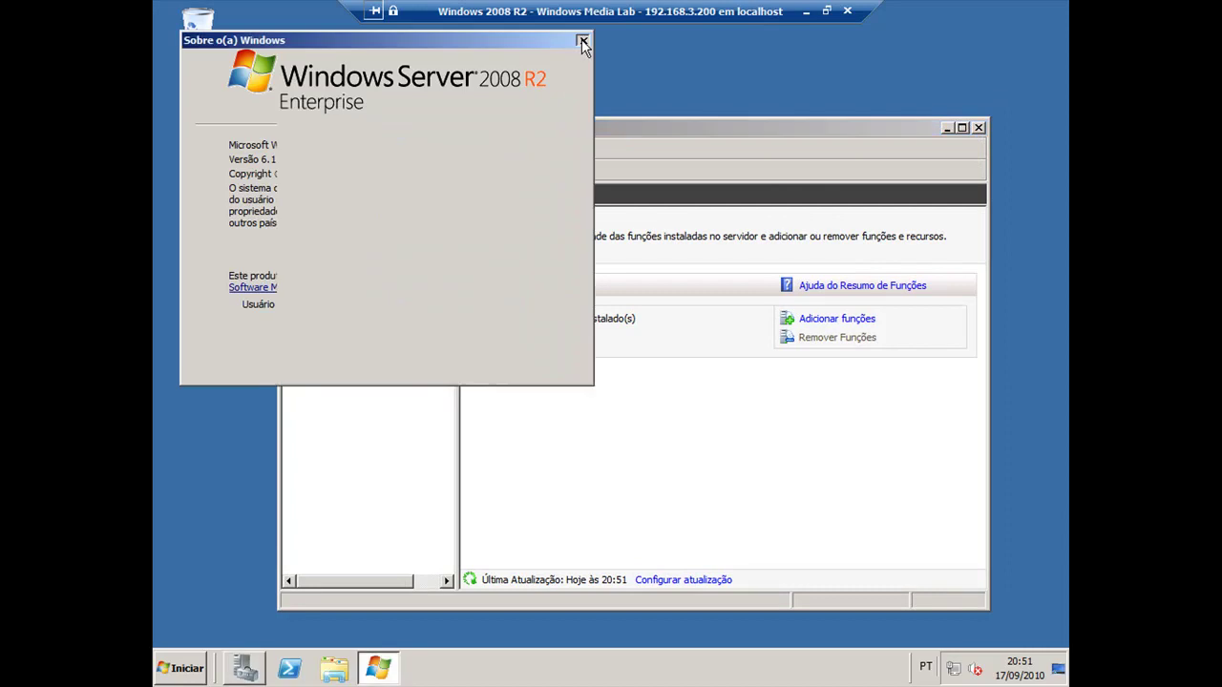
click(583, 42)
Start adding a server role, select Serviços de Mídia de Streaming and continue to its role services.
click(818, 319)
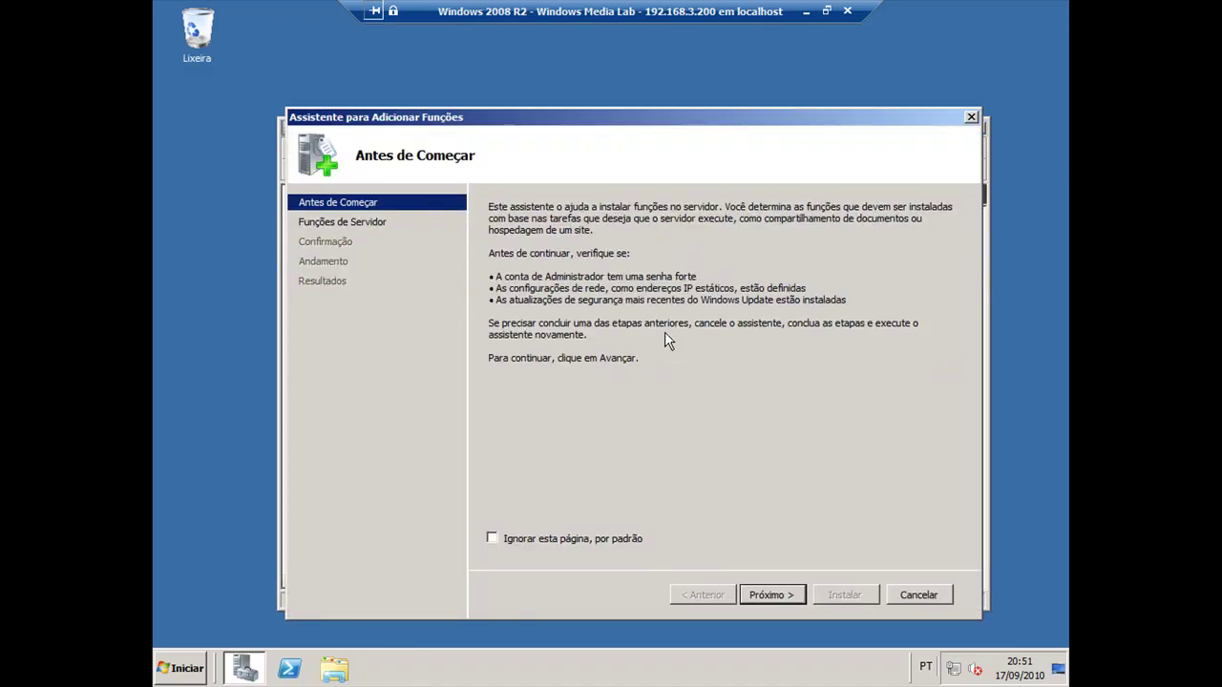
click(768, 593)
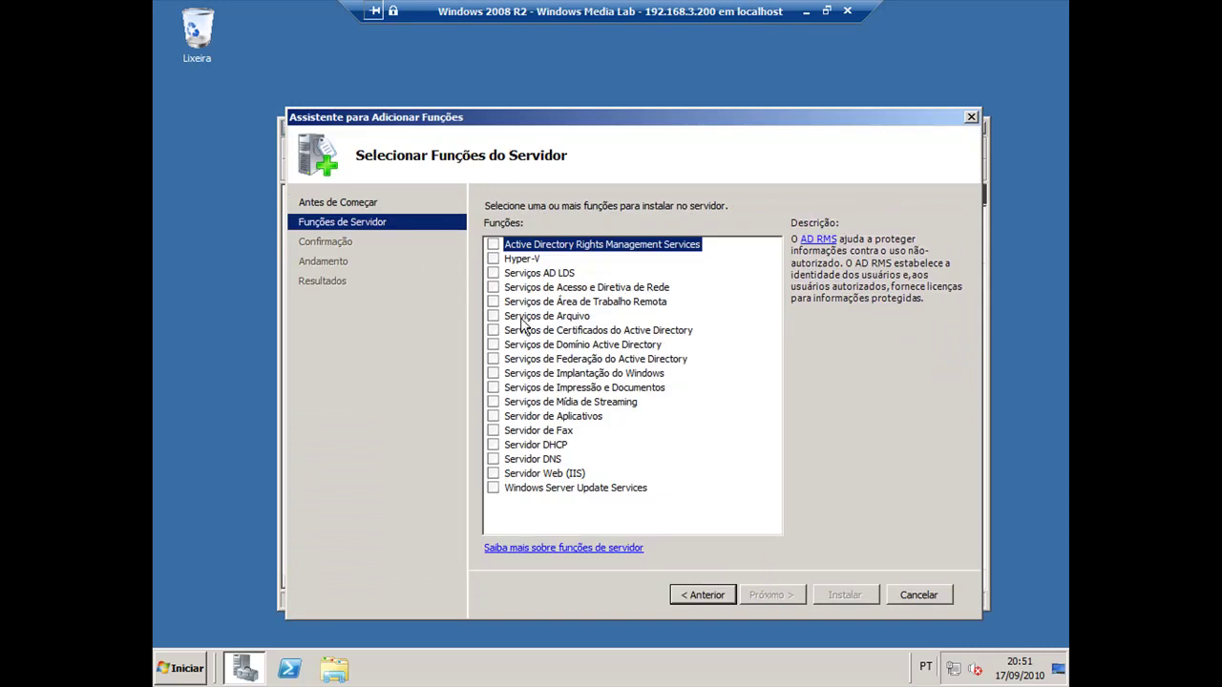
click(493, 401)
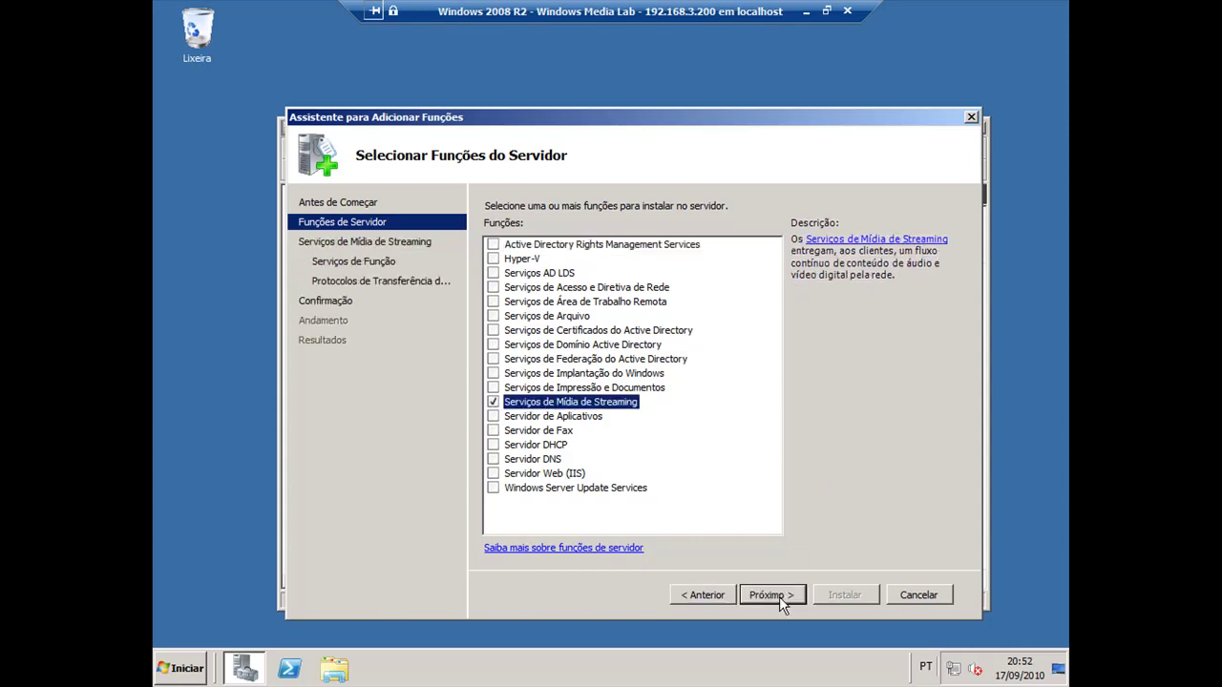
click(776, 594)
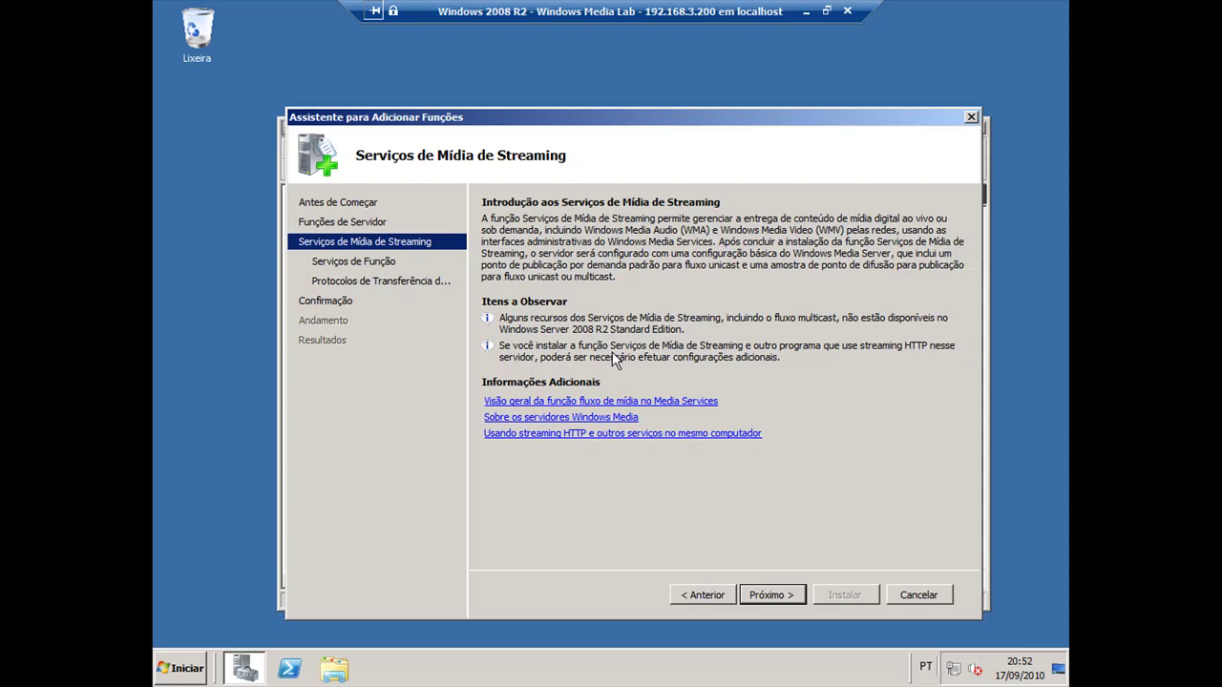
click(769, 595)
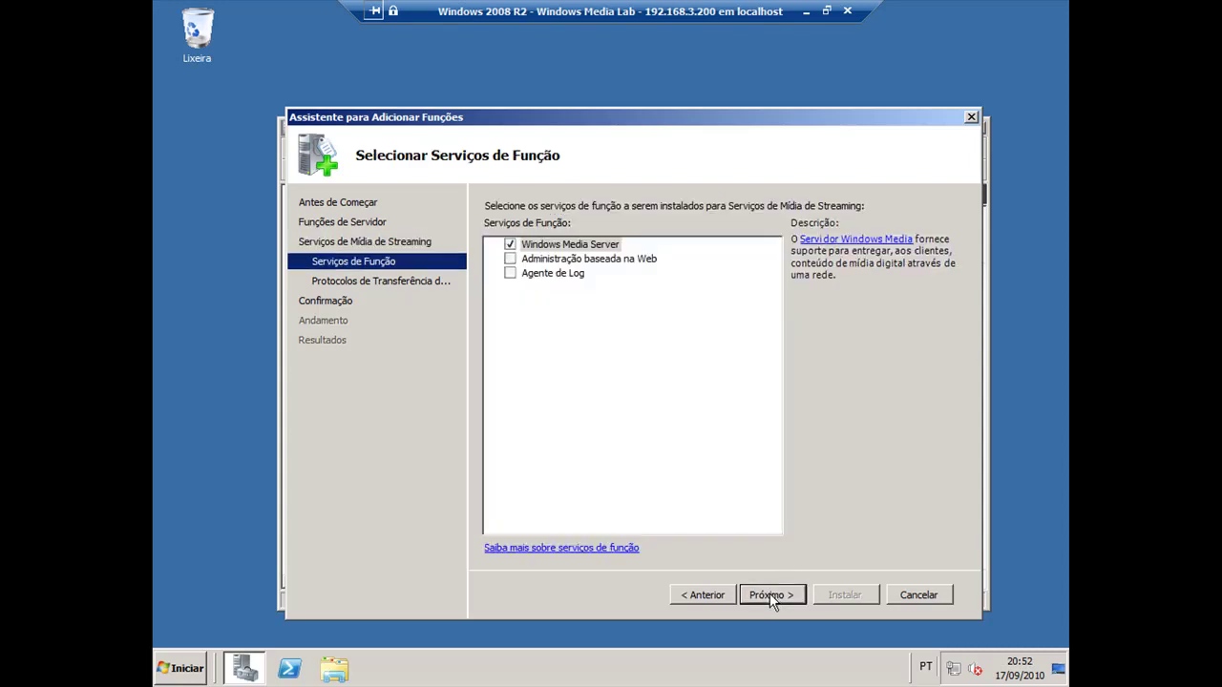
Review the Administração baseada na Web and Agente de Log descriptions and proceed with only Windows Media Server selected.
click(553, 258)
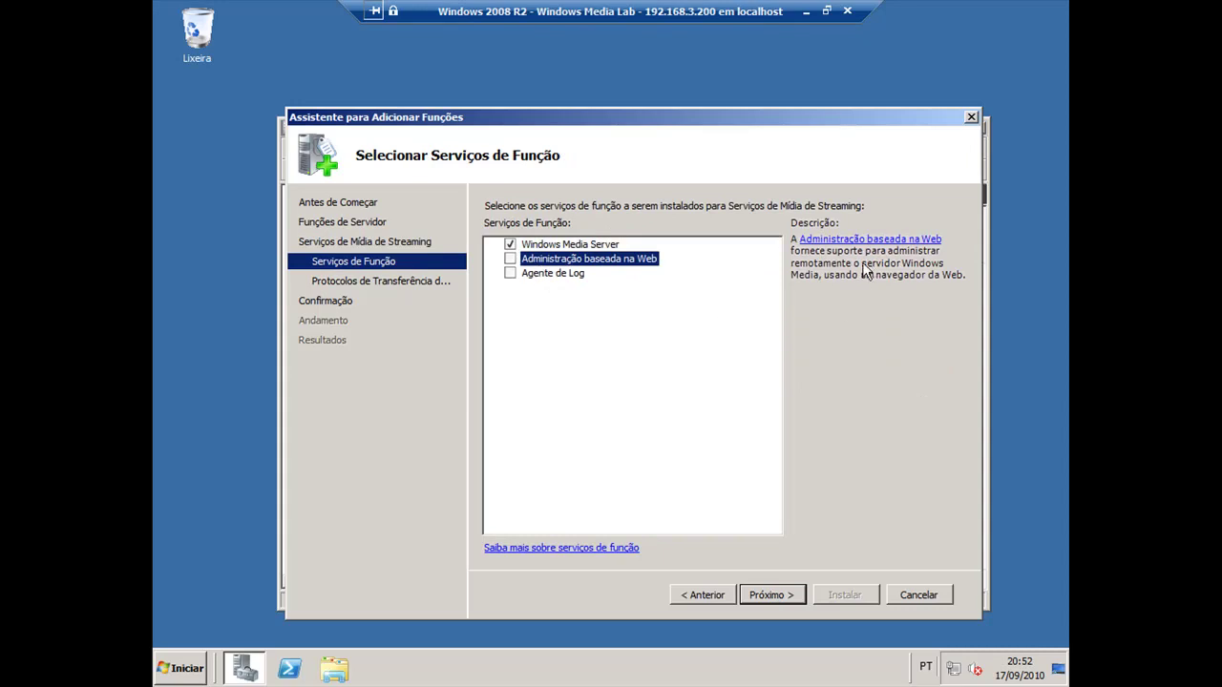
click(554, 274)
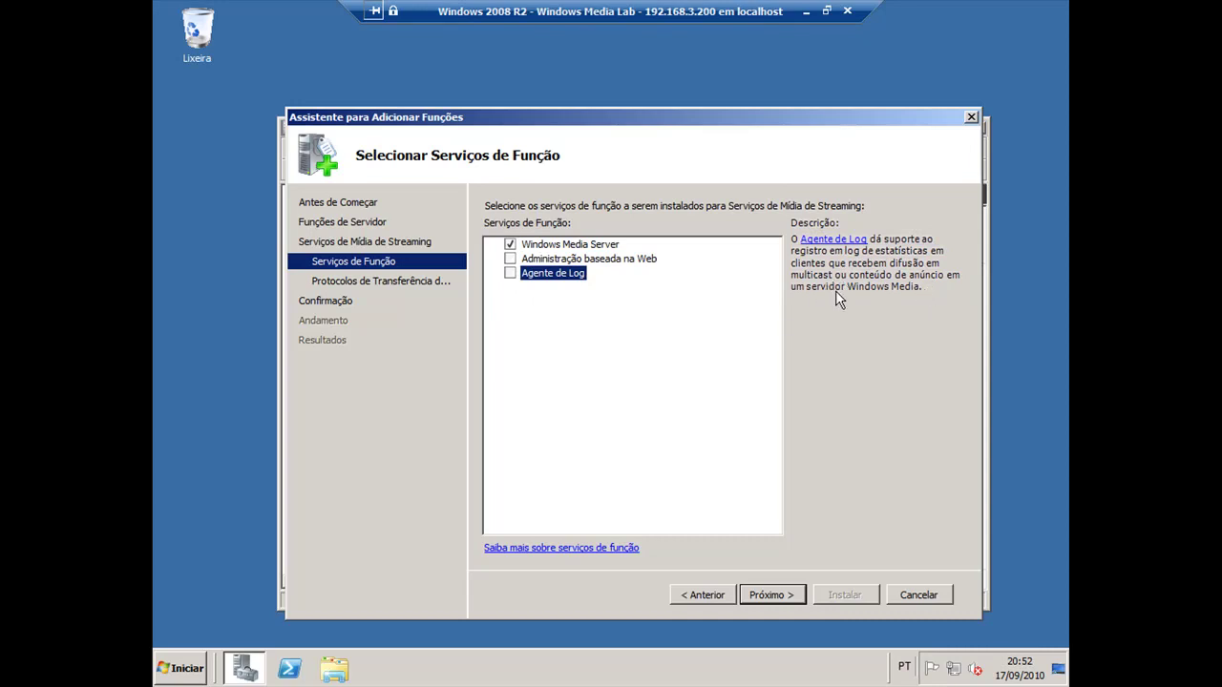
click(597, 245)
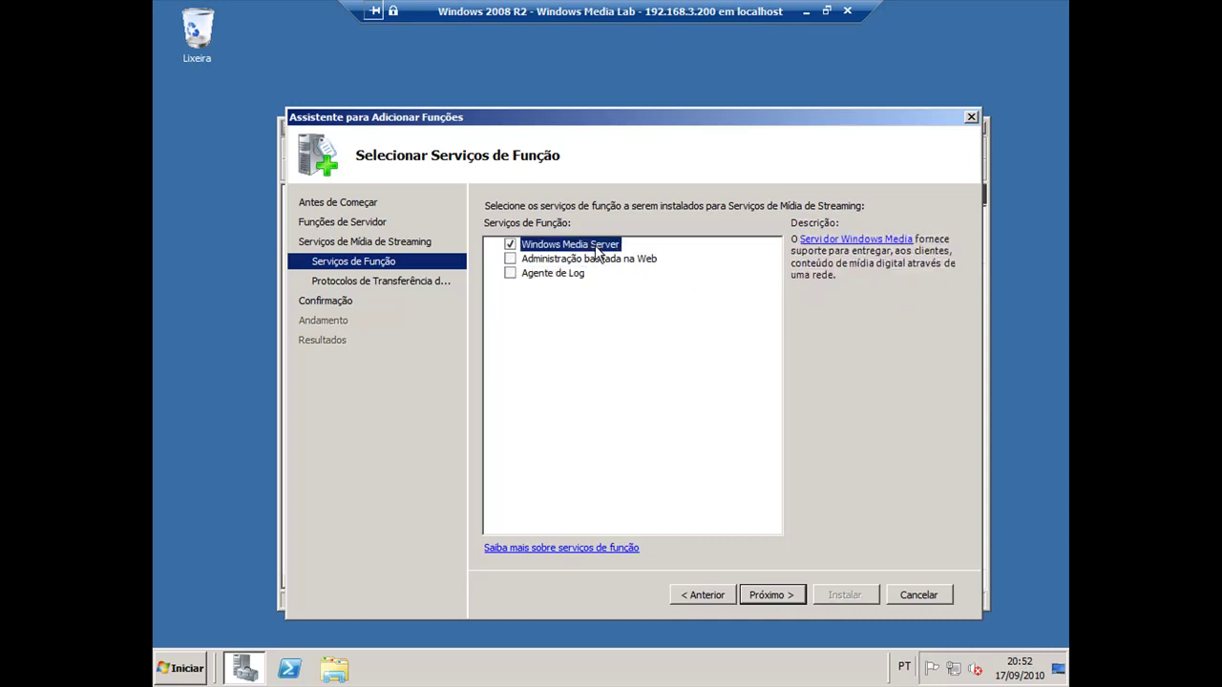
click(760, 596)
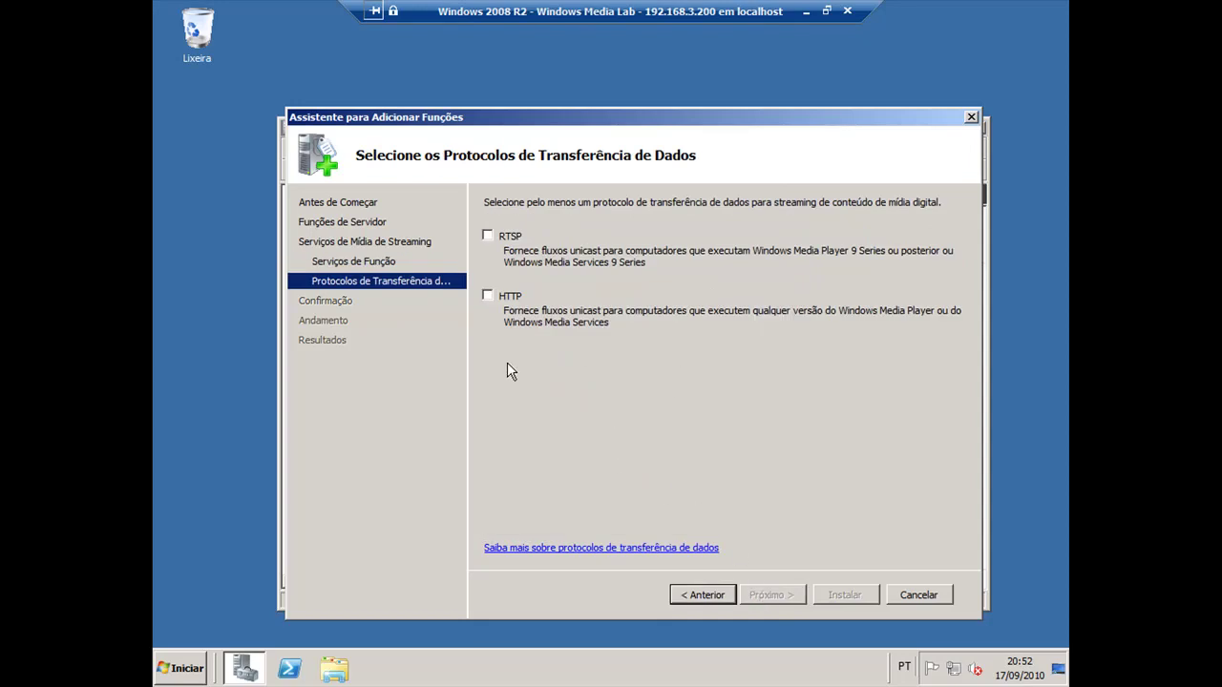
Enable the RTSP and HTTP data transfer protocols and install the streaming media role, closing the wizard and Server Manager.
click(493, 233)
click(489, 297)
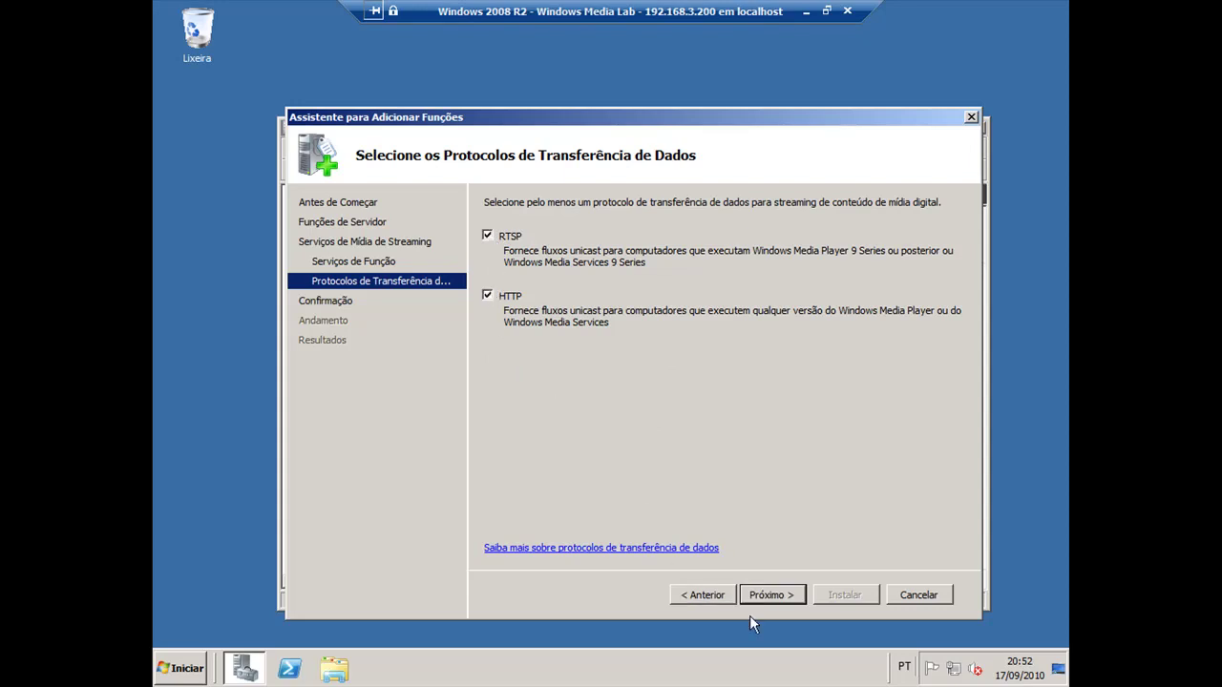
click(778, 593)
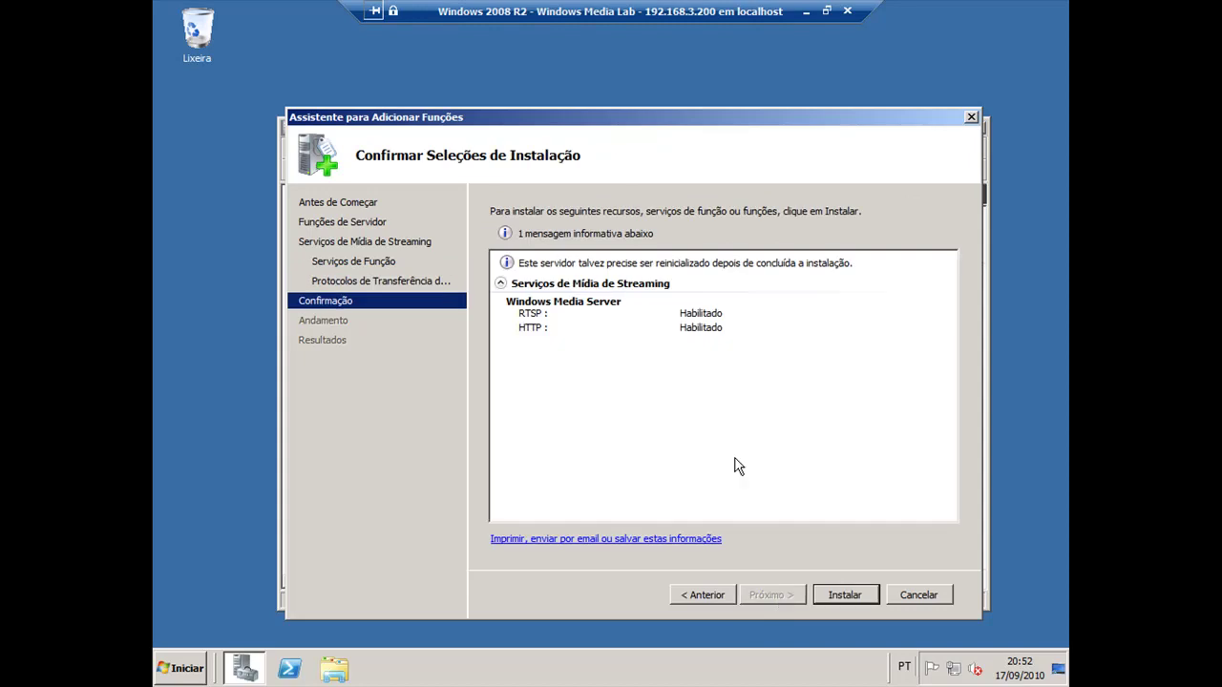
click(850, 594)
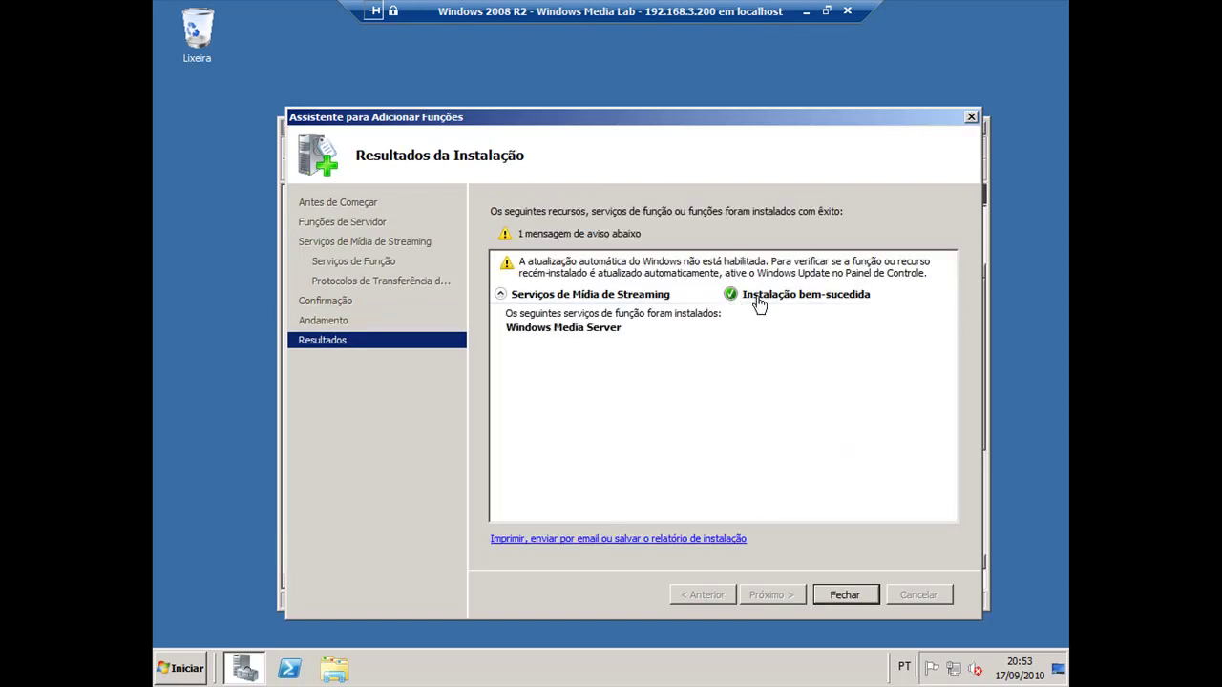
click(858, 593)
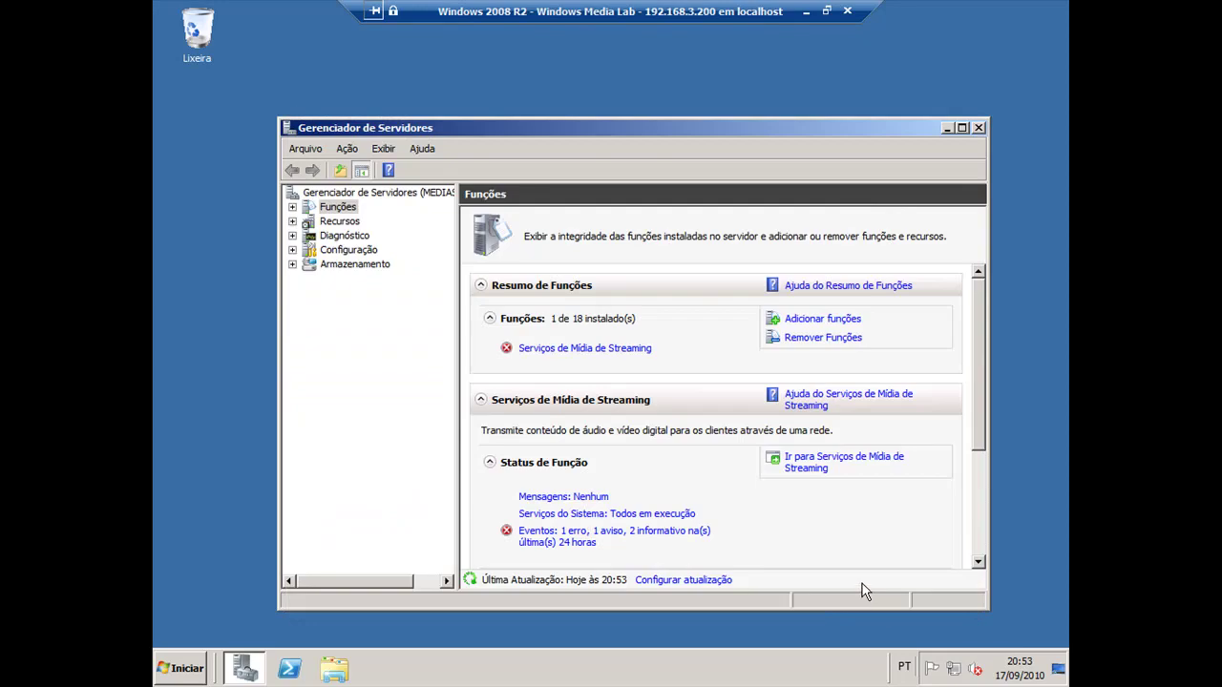
click(978, 128)
Open the Windows Media Services administrative console and expand the MEDIASERVER node.
click(180, 668)
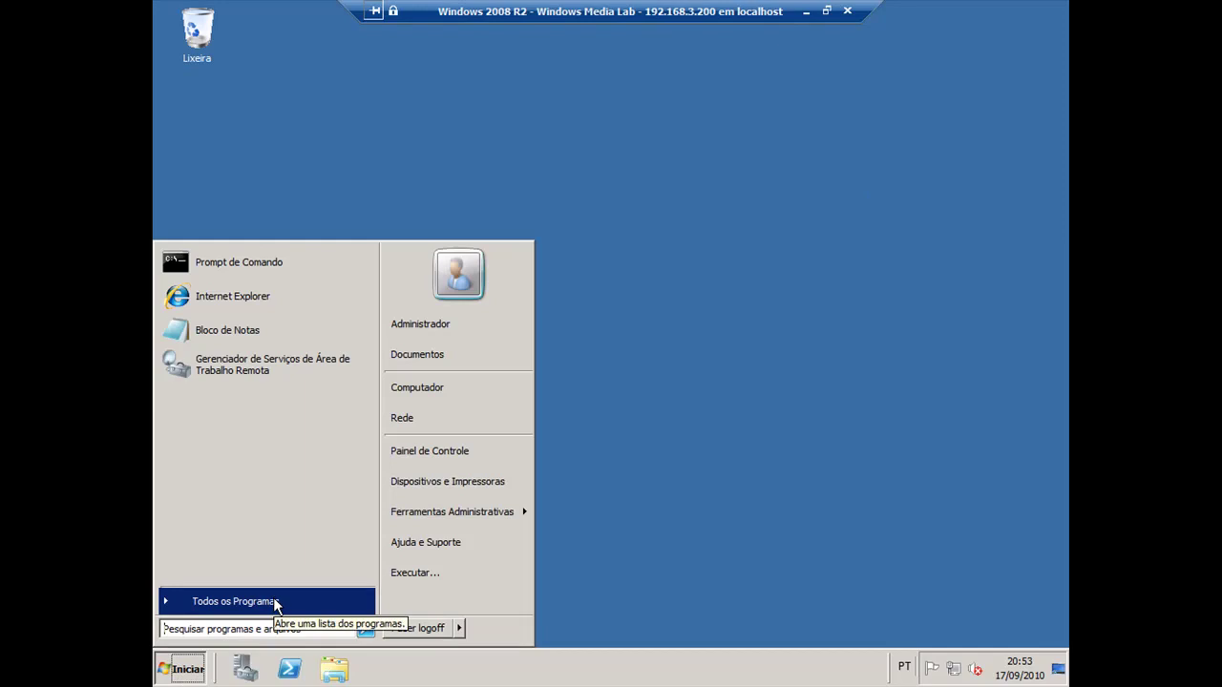
mouse_move(454, 516)
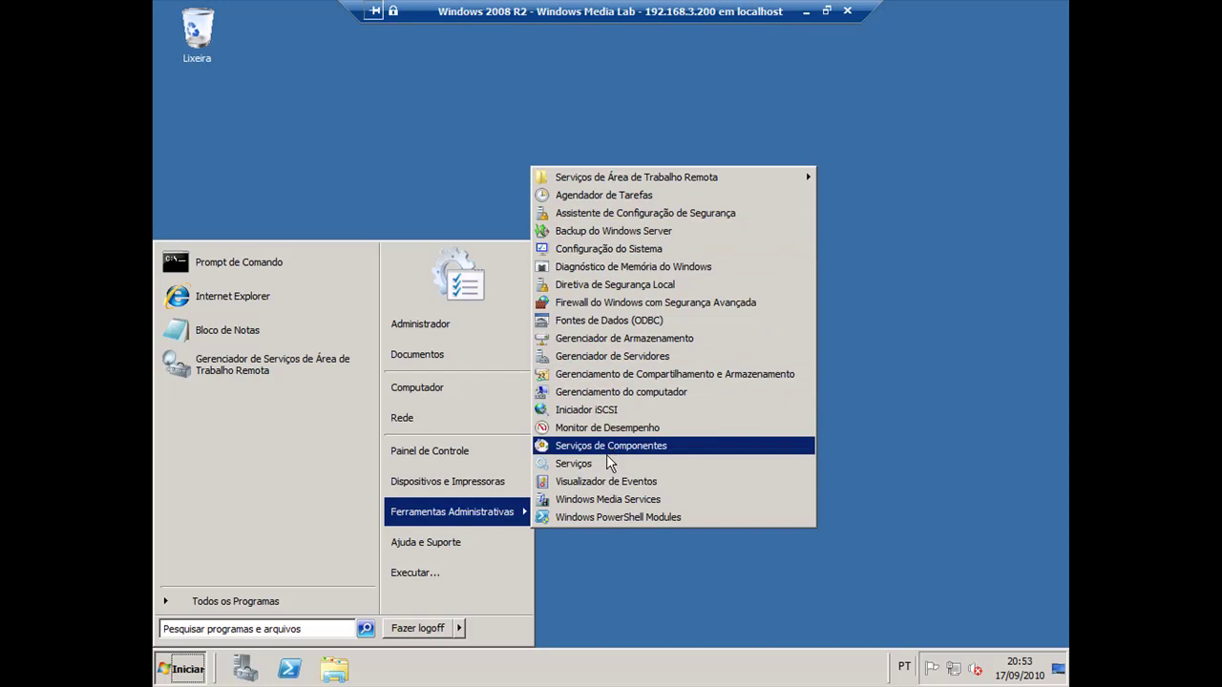
click(610, 517)
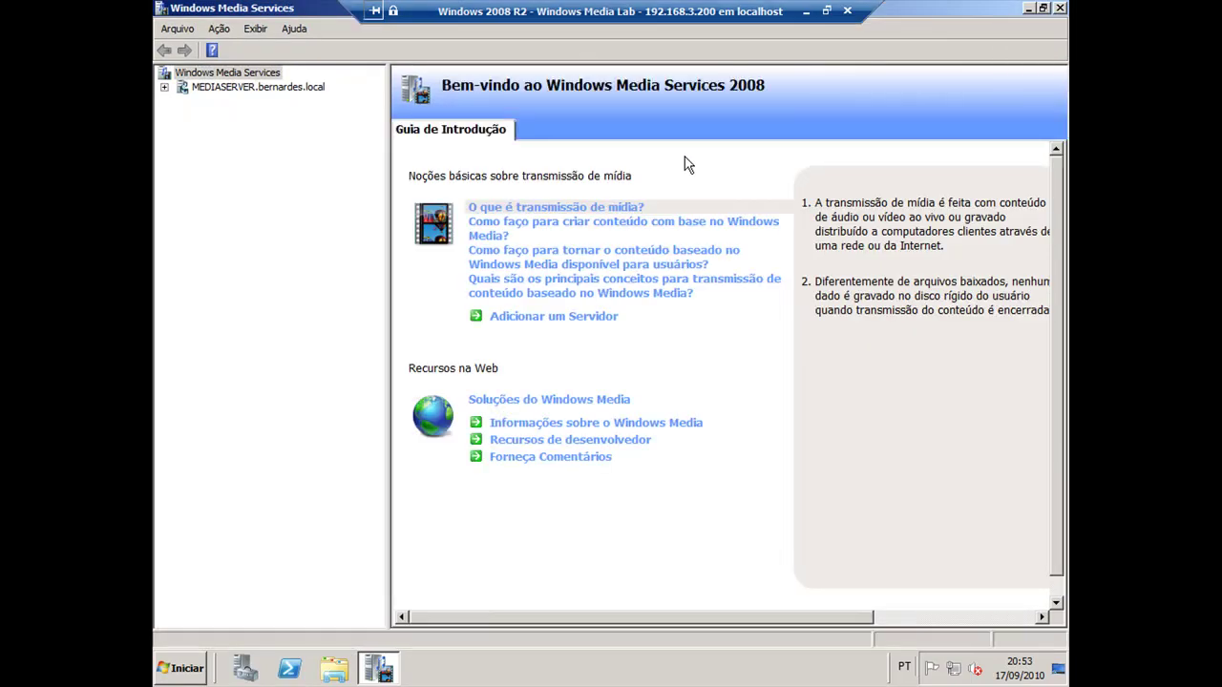
click(164, 86)
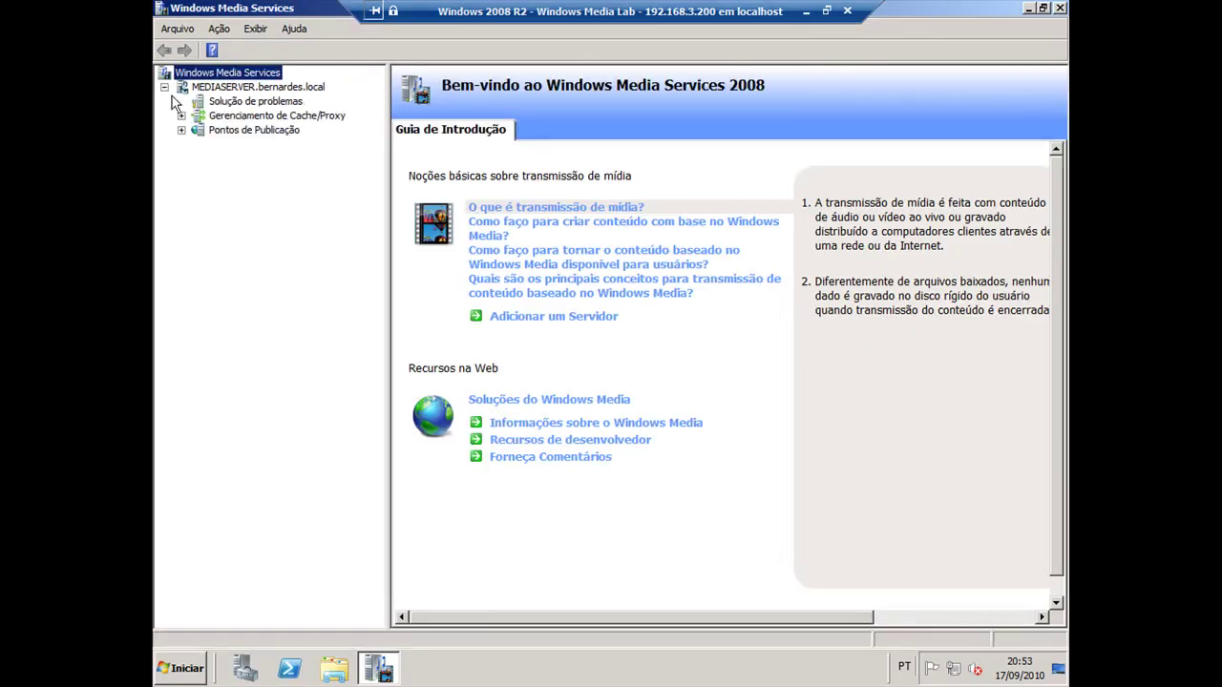
Examine the MEDIASERVER server's Monitor, Divulgação and Propriedades pages, including the Limites category.
click(204, 89)
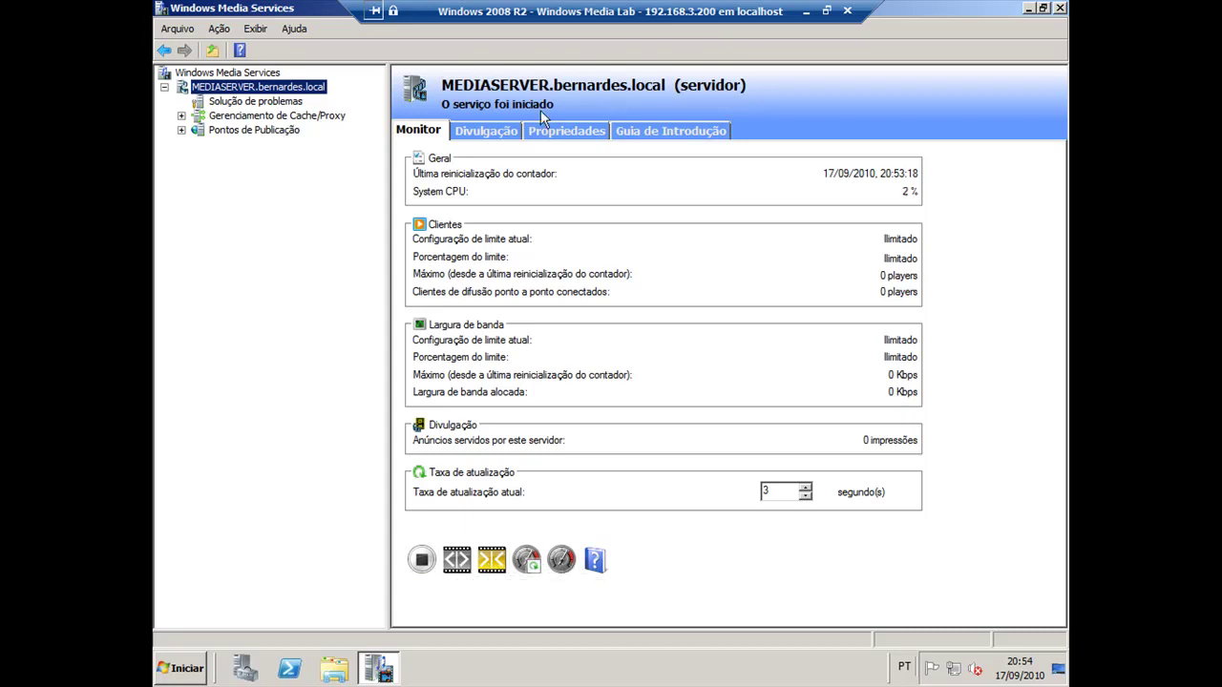
click(498, 139)
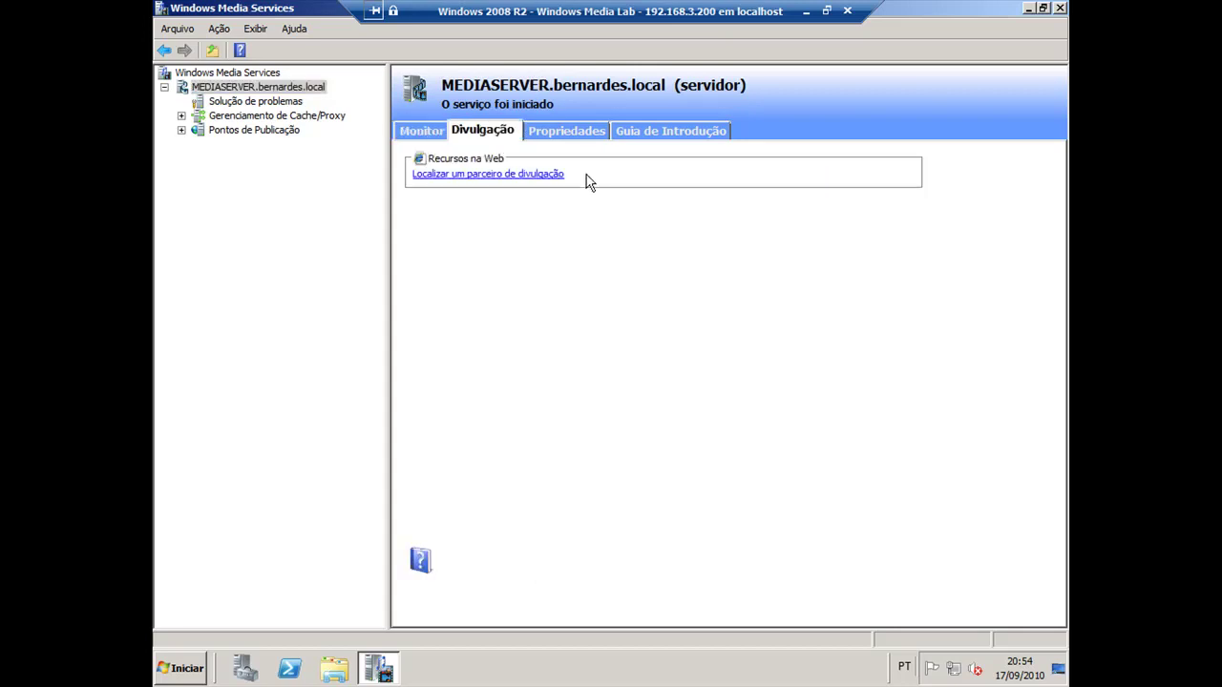
click(557, 136)
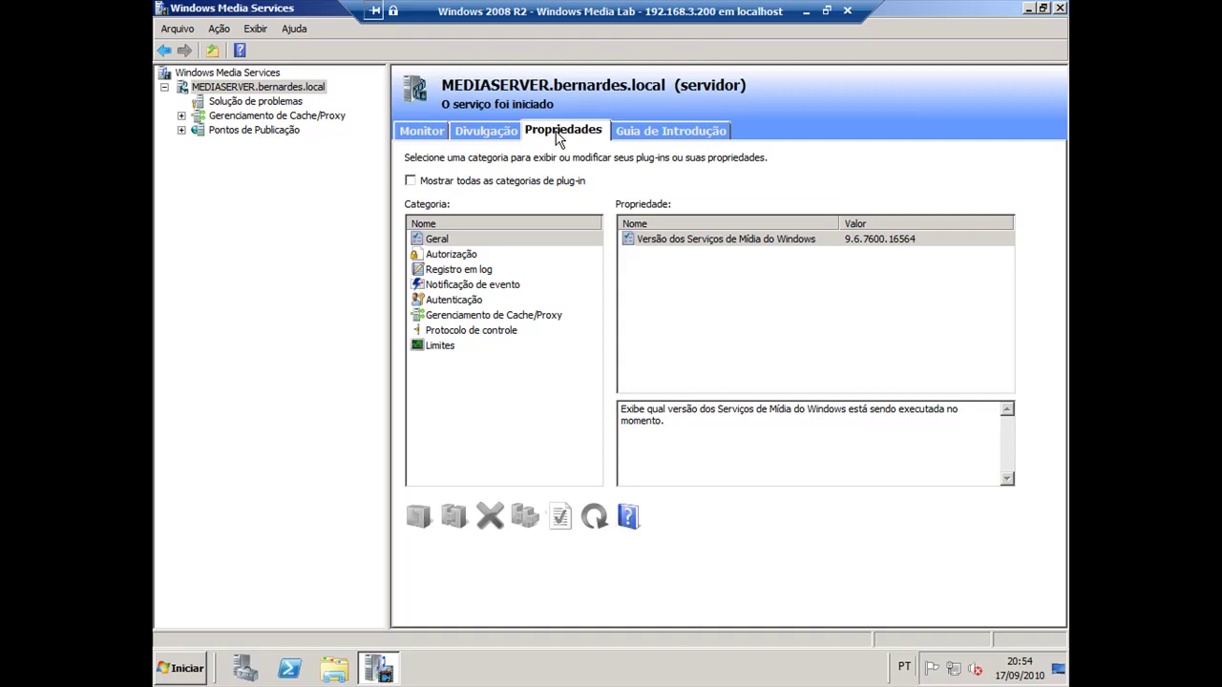
click(445, 346)
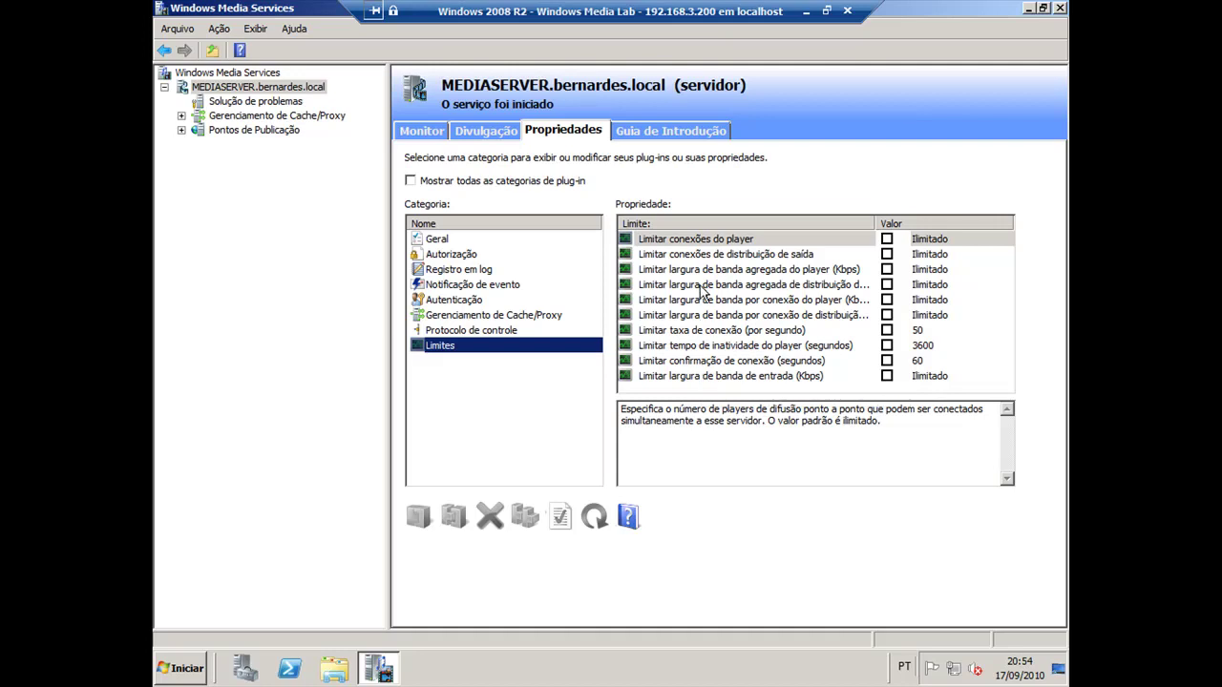
Inspect the IP address and port settings of the HTTP server control protocol plug-in under Protocolo de controle.
click(474, 331)
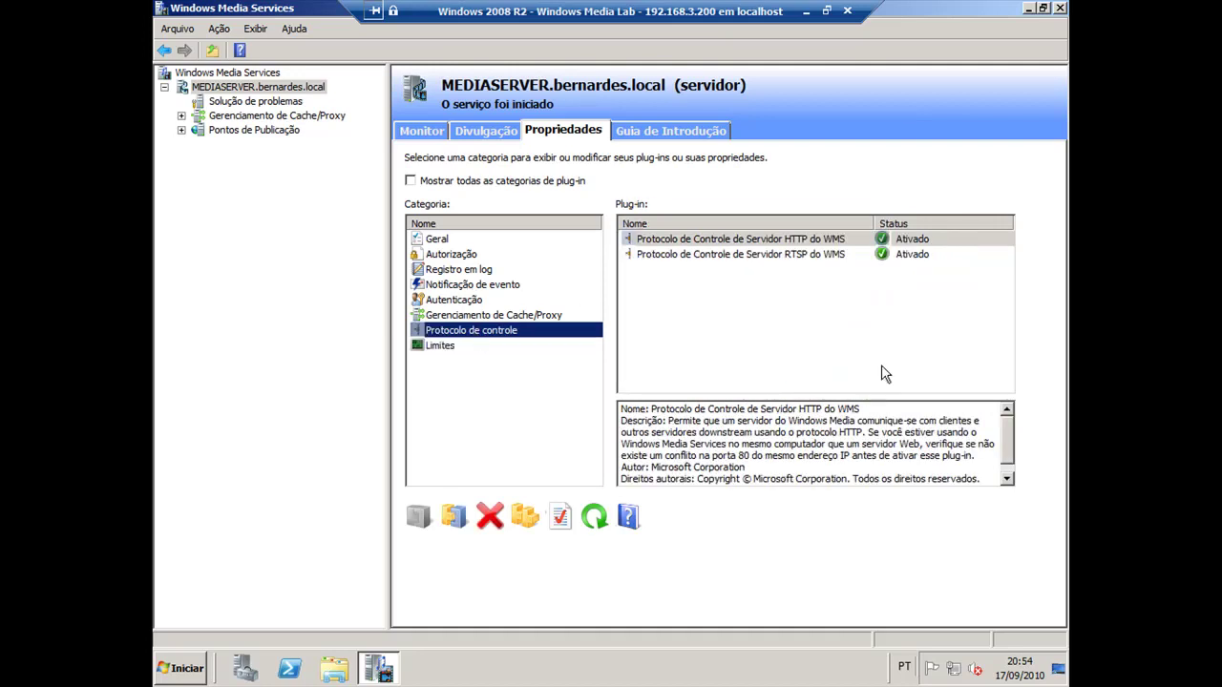
click(734, 241)
right_click(734, 245)
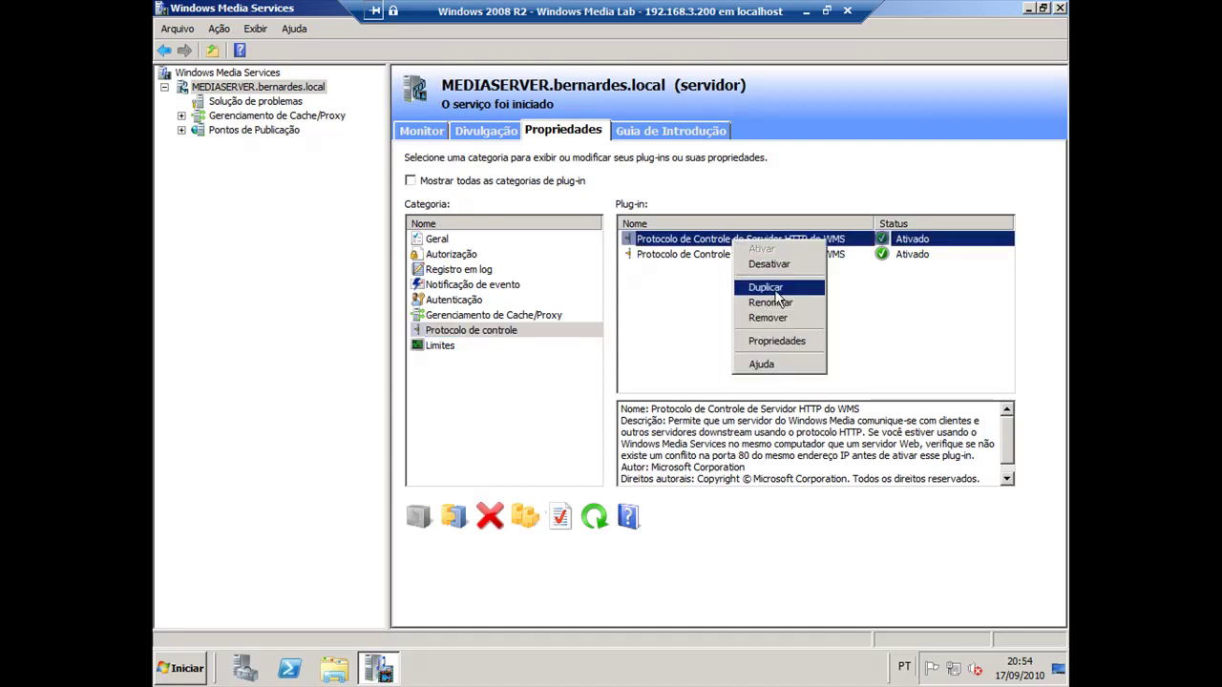
click(773, 339)
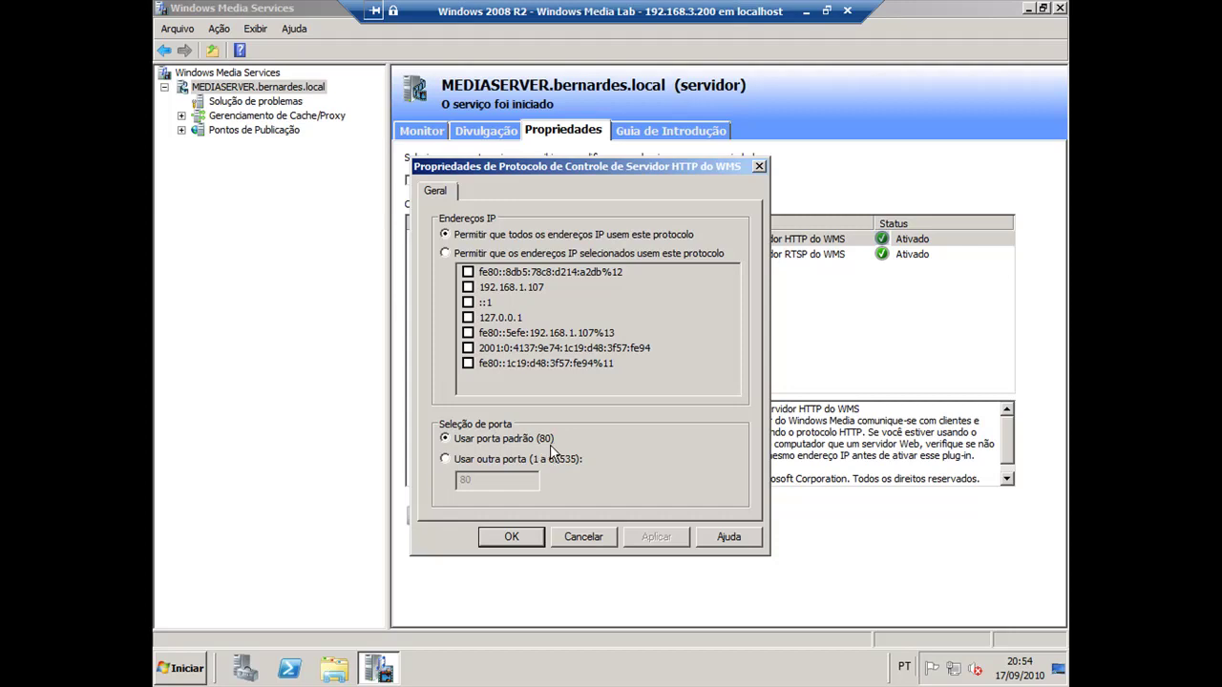
click(532, 536)
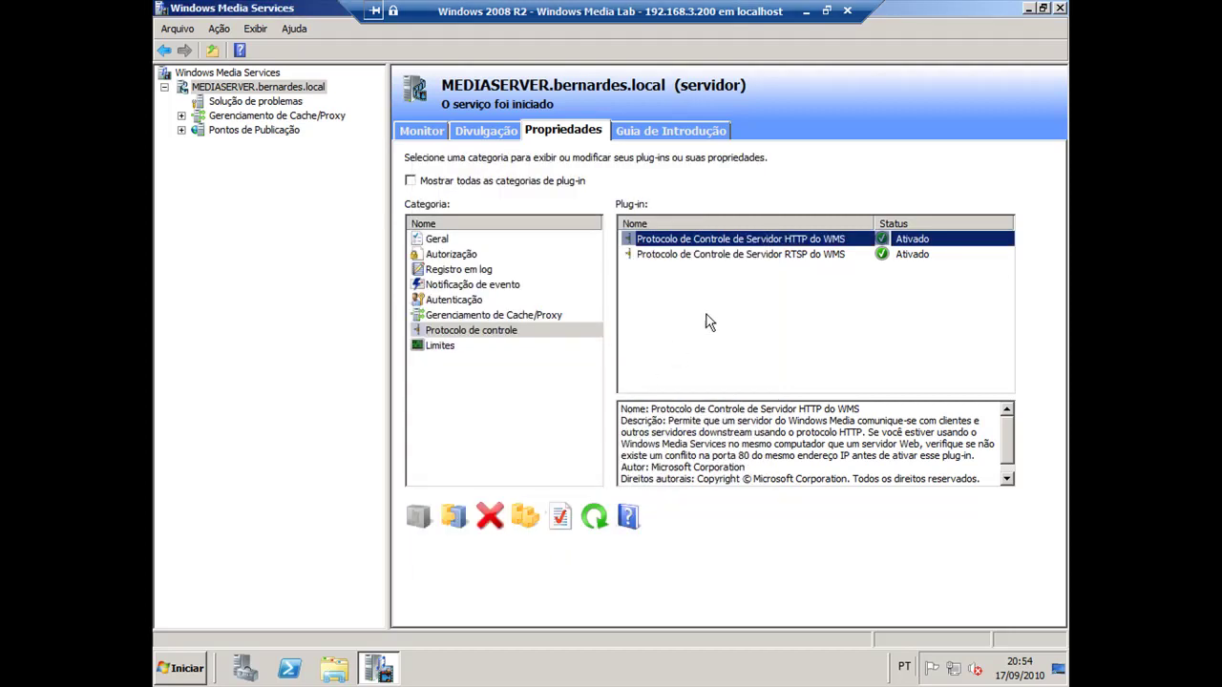
Inspect the IP address and port settings of the RTSP server control protocol plug-in.
right_click(747, 255)
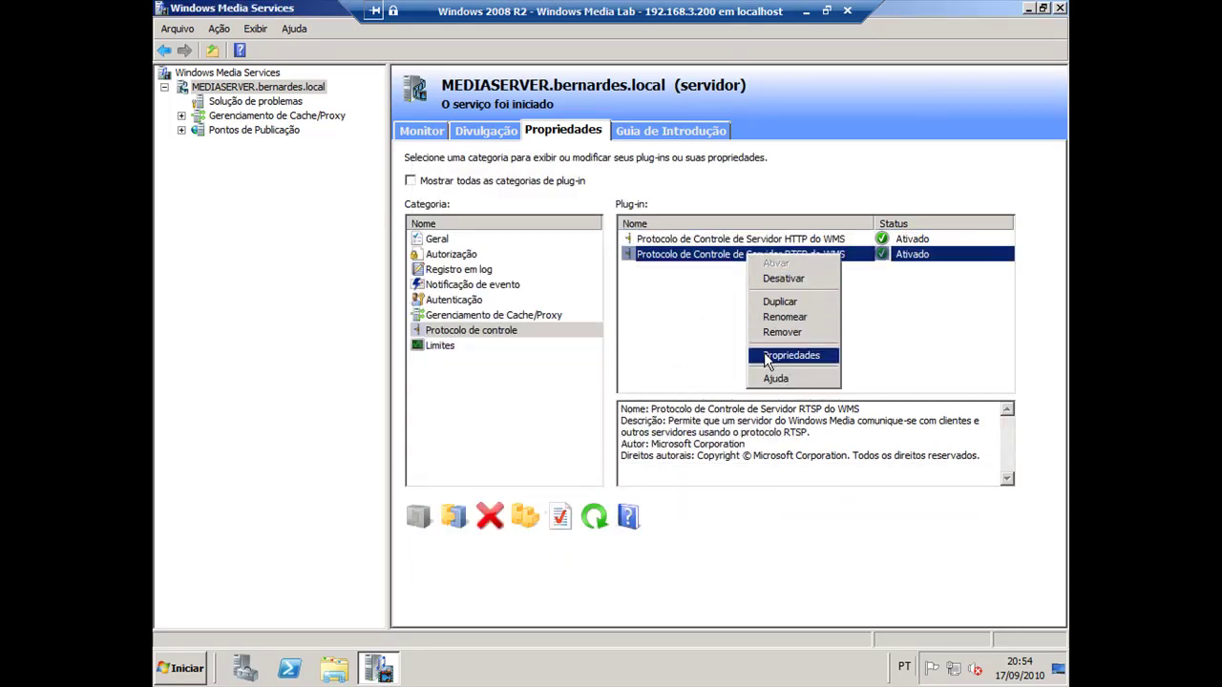
click(767, 360)
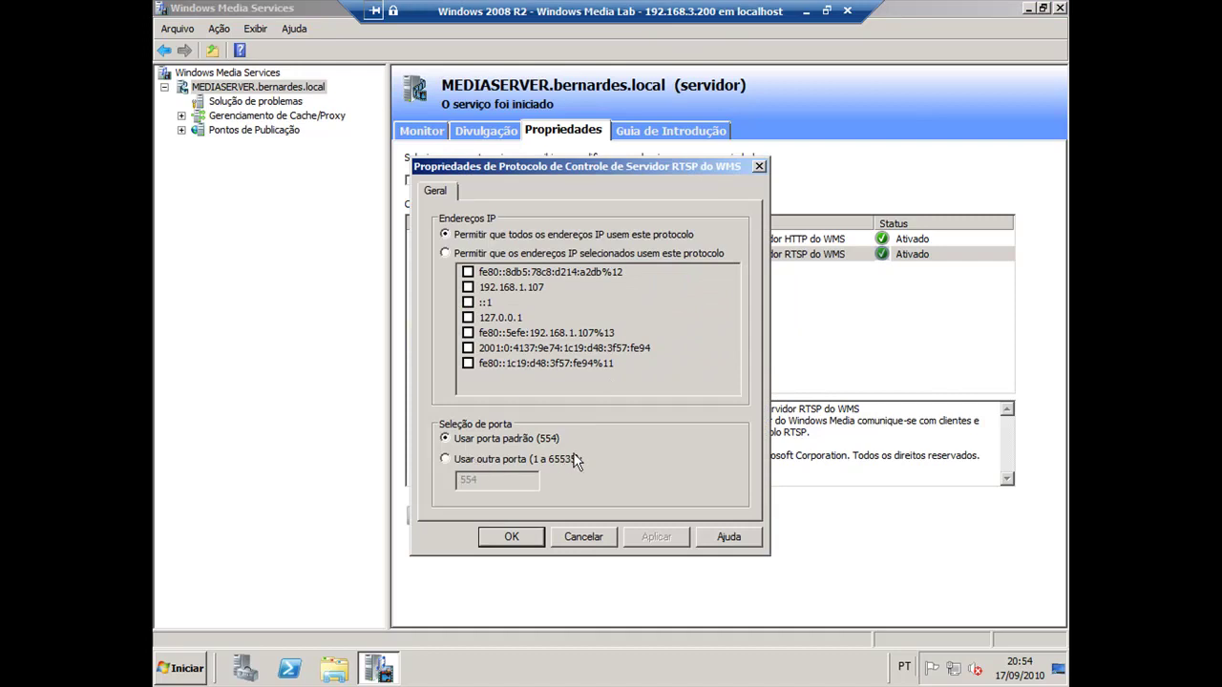
click(516, 538)
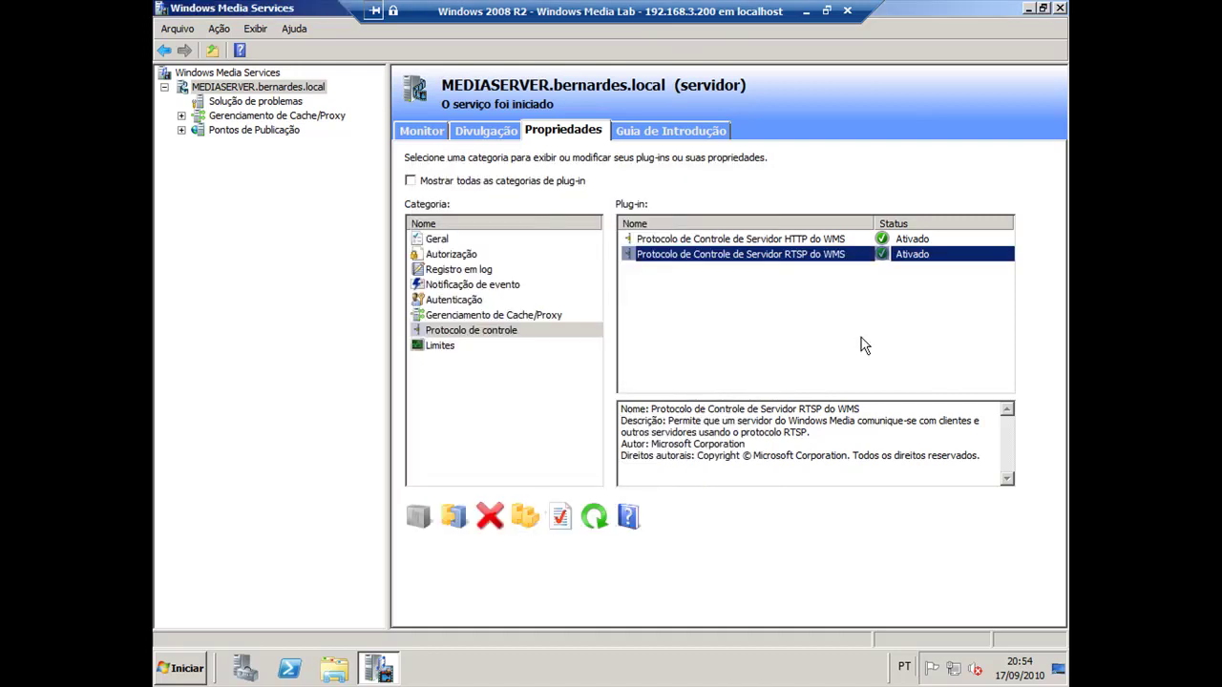
Open Firewall do Windows and apply the recommended firewall settings.
click(186, 672)
text(firewall)
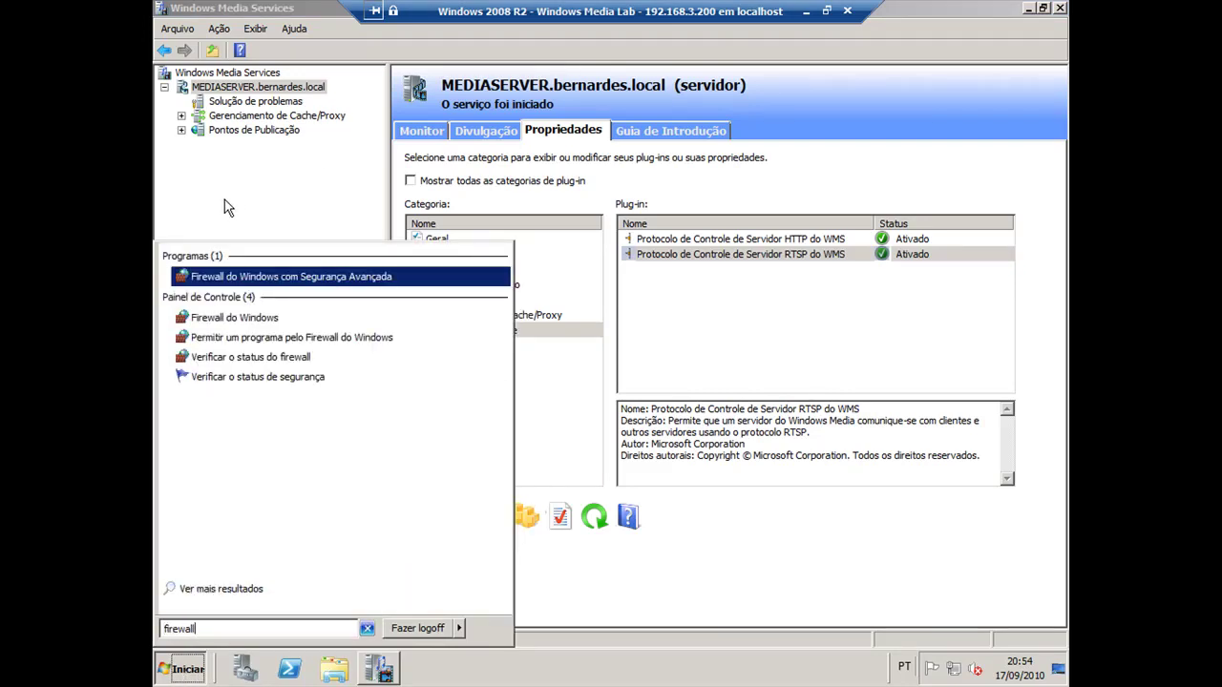
click(219, 317)
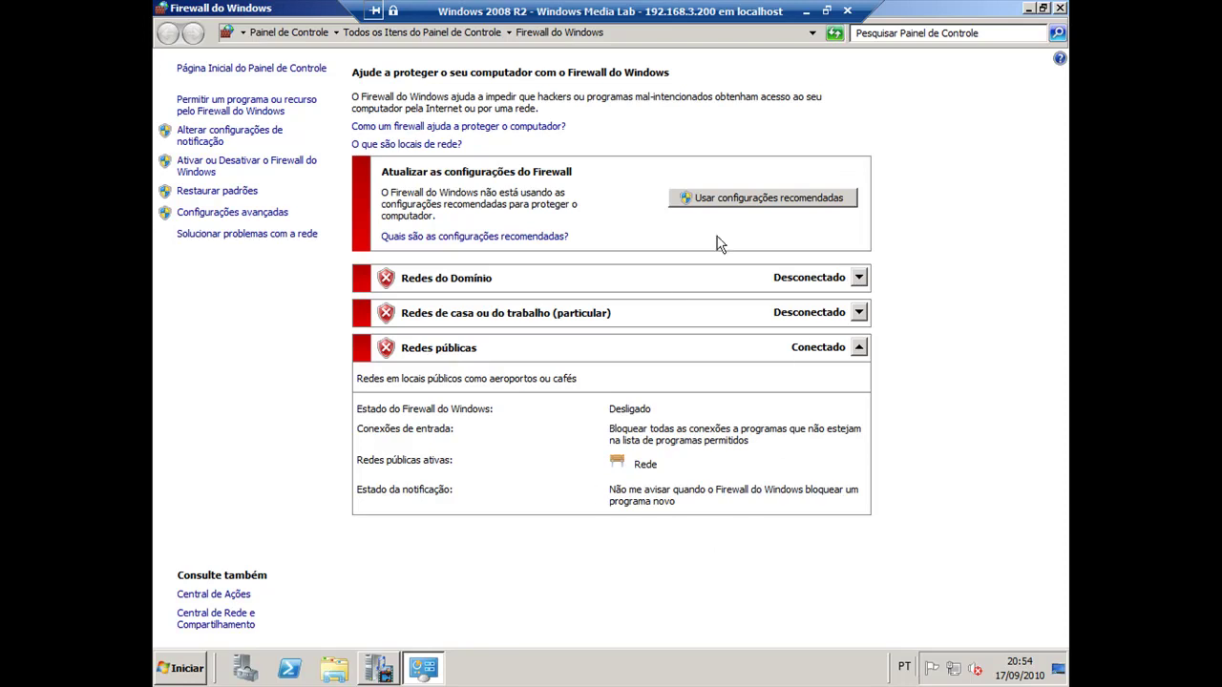
click(732, 202)
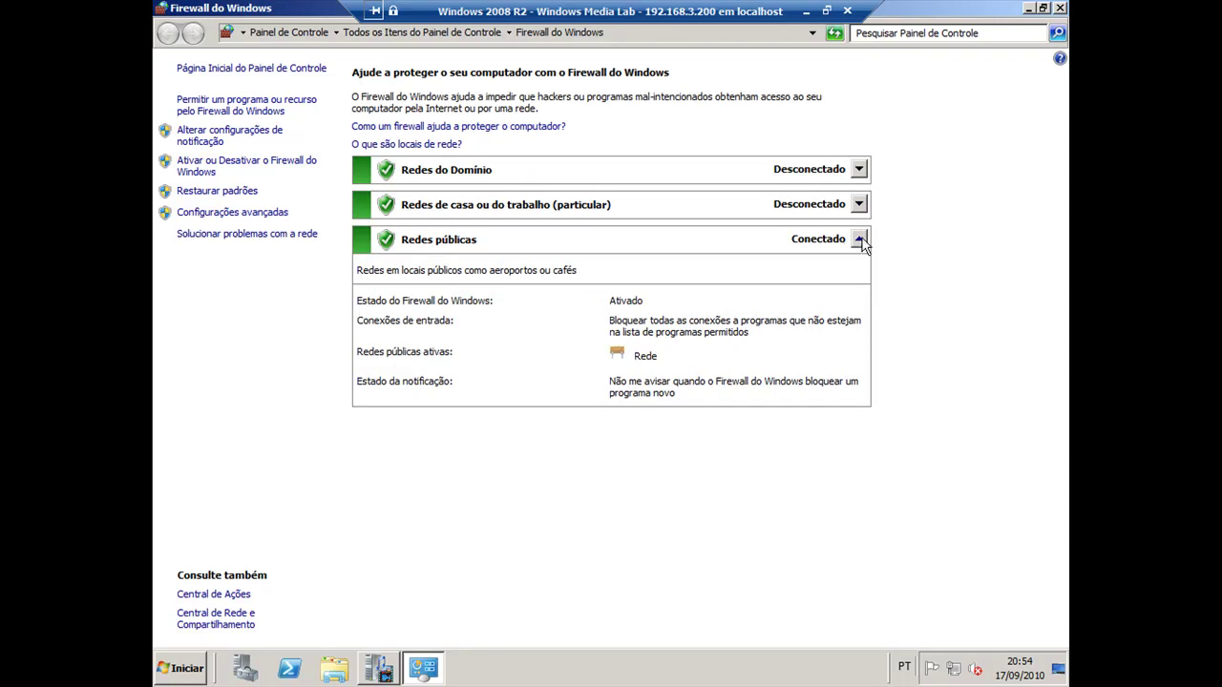
Review the firewall details for the domain, private and public network profiles.
click(858, 169)
click(857, 349)
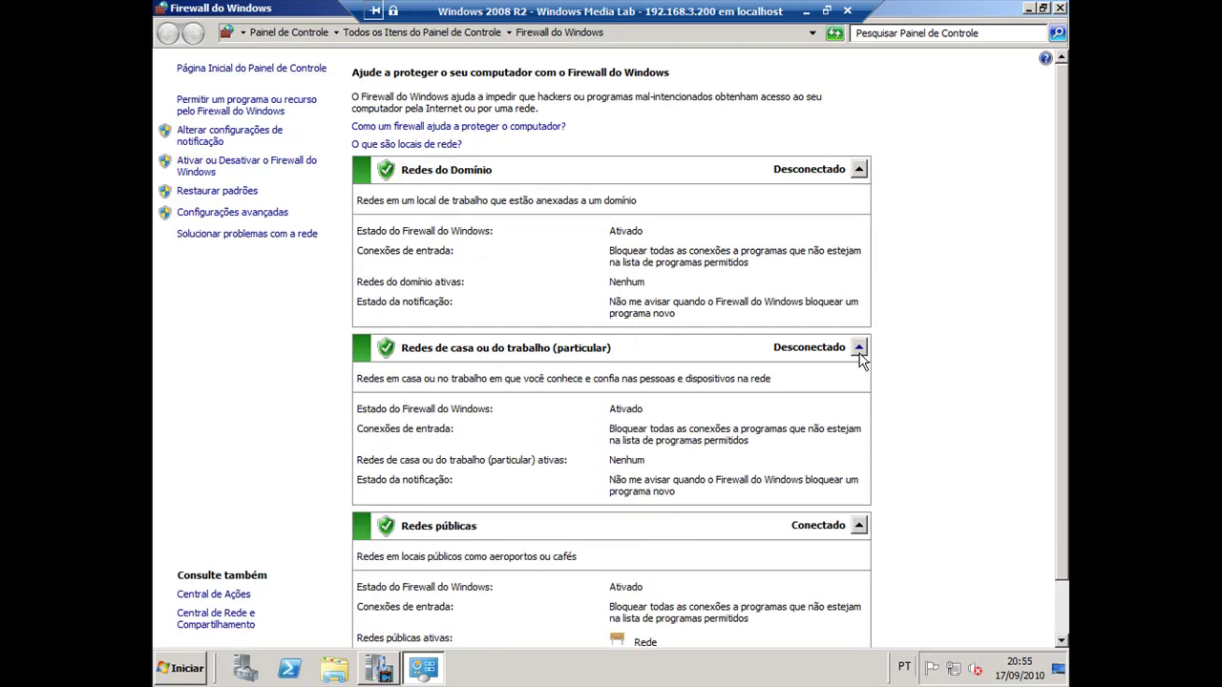
scroll(907, 273, down, 1)
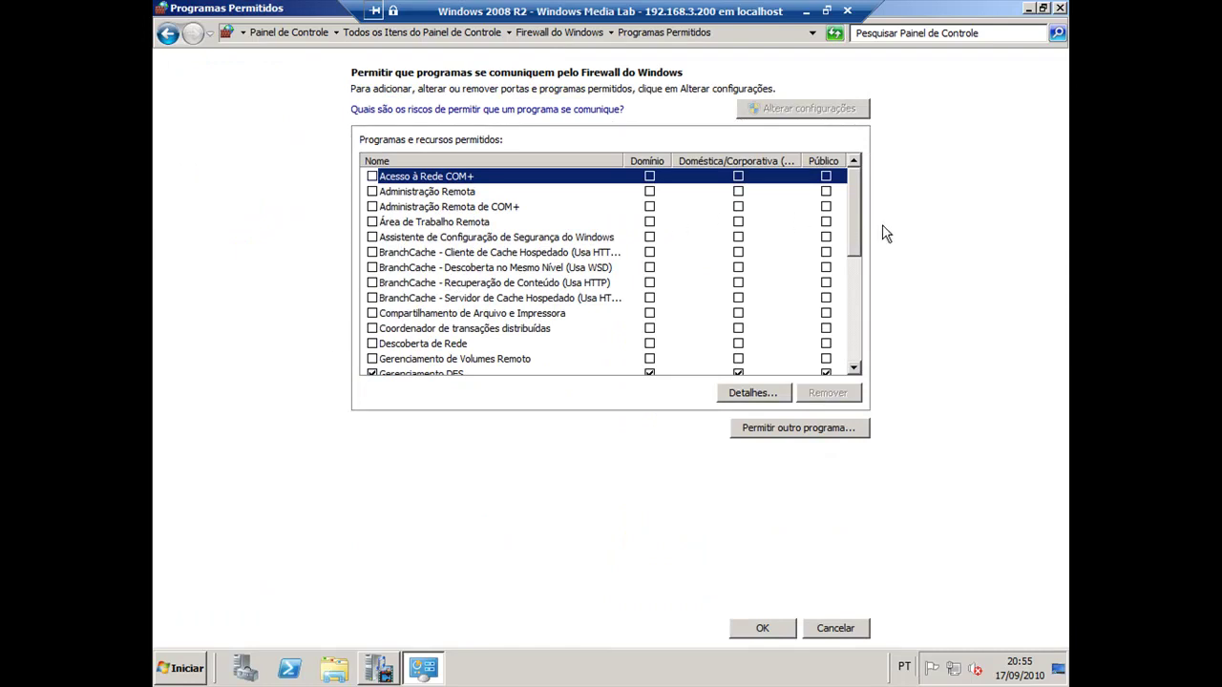
Check the Windows Media Services entry and its details among the firewall's allowed programs, and close the firewall window.
drag(848, 221, 848, 347)
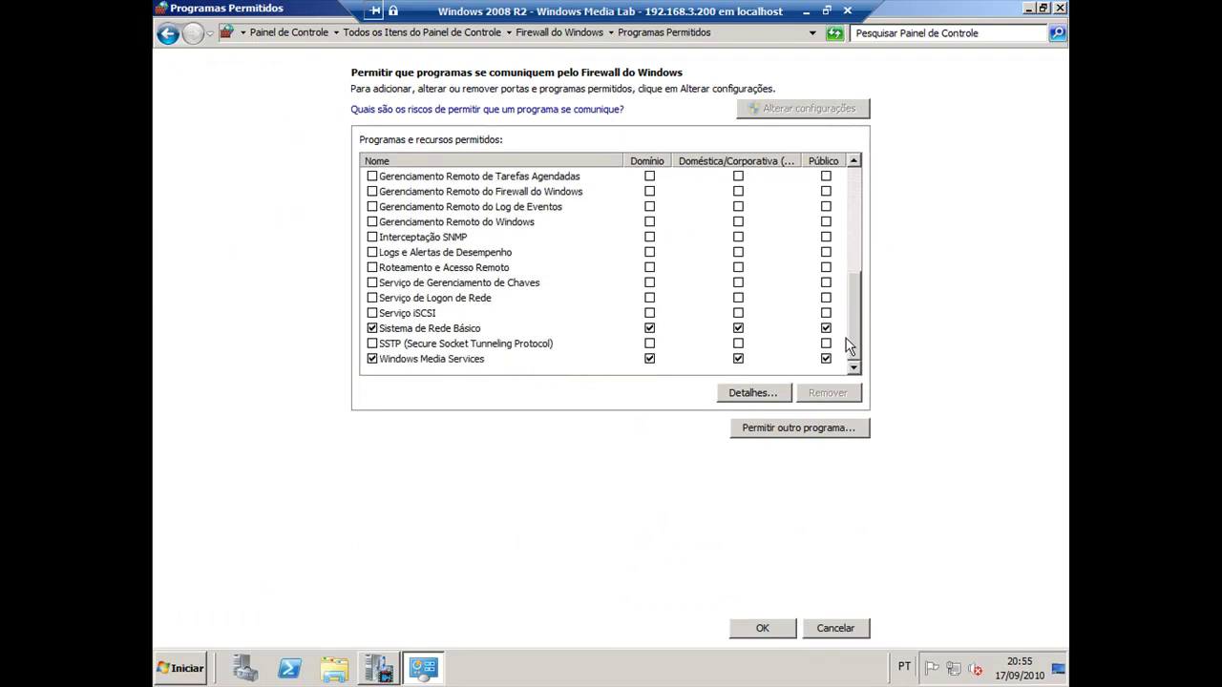
click(468, 360)
click(772, 401)
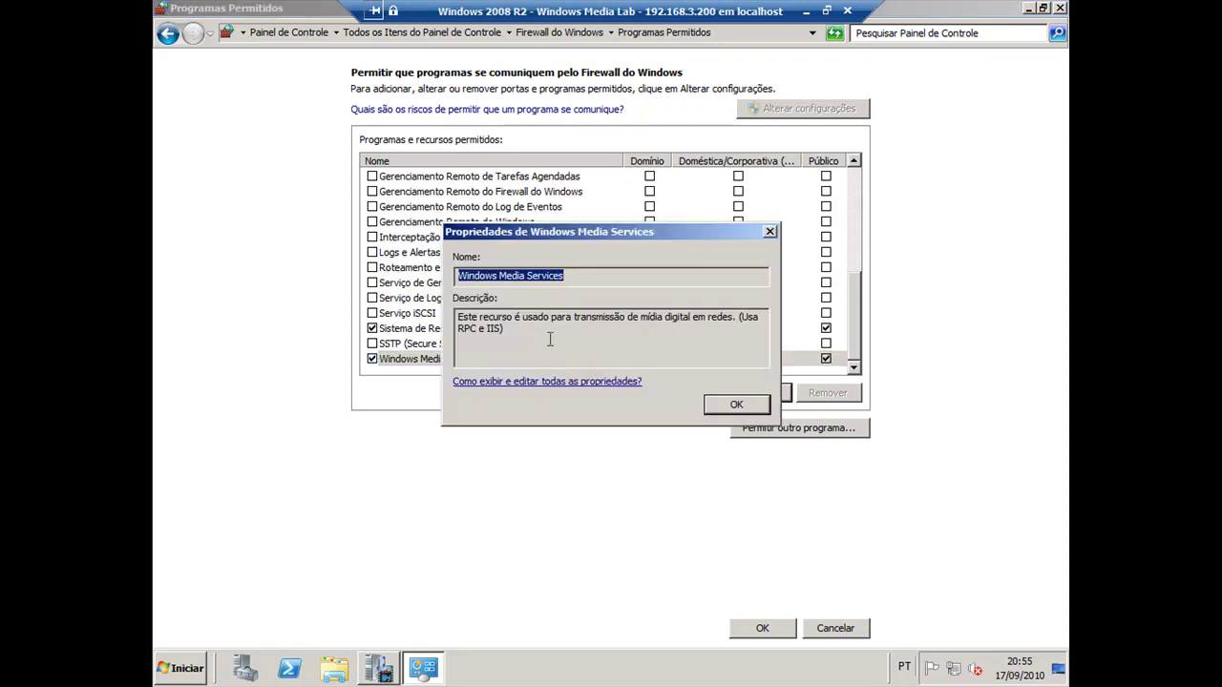
click(749, 411)
click(764, 630)
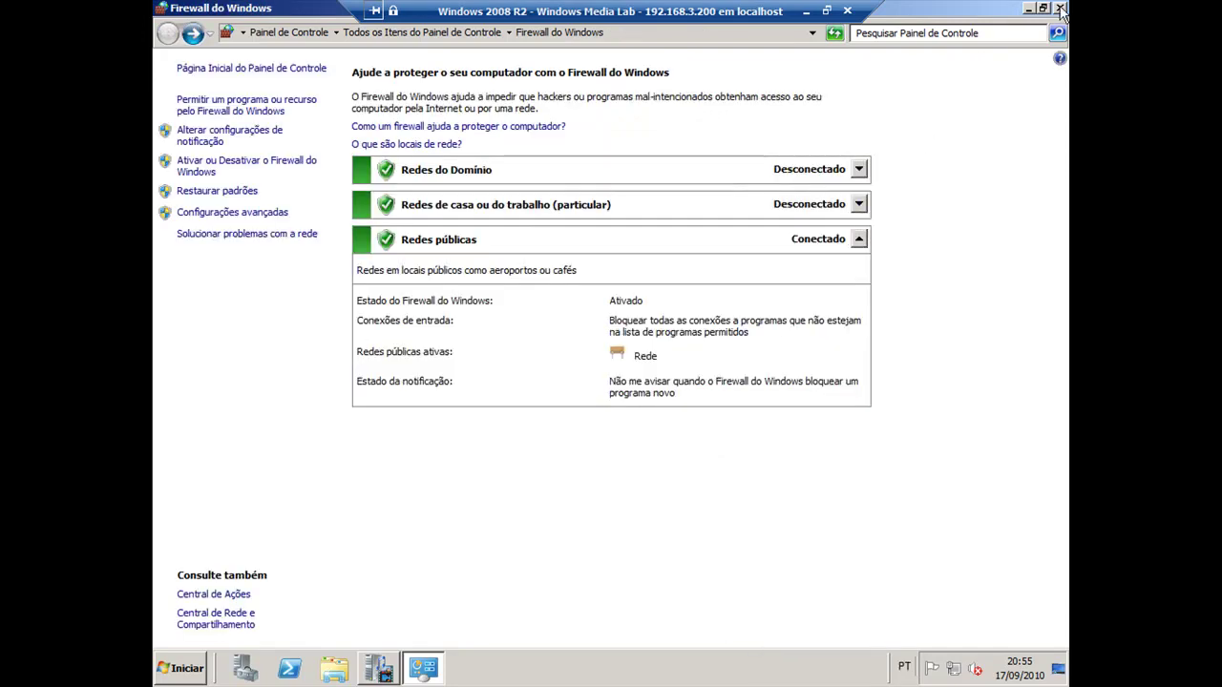
click(1060, 9)
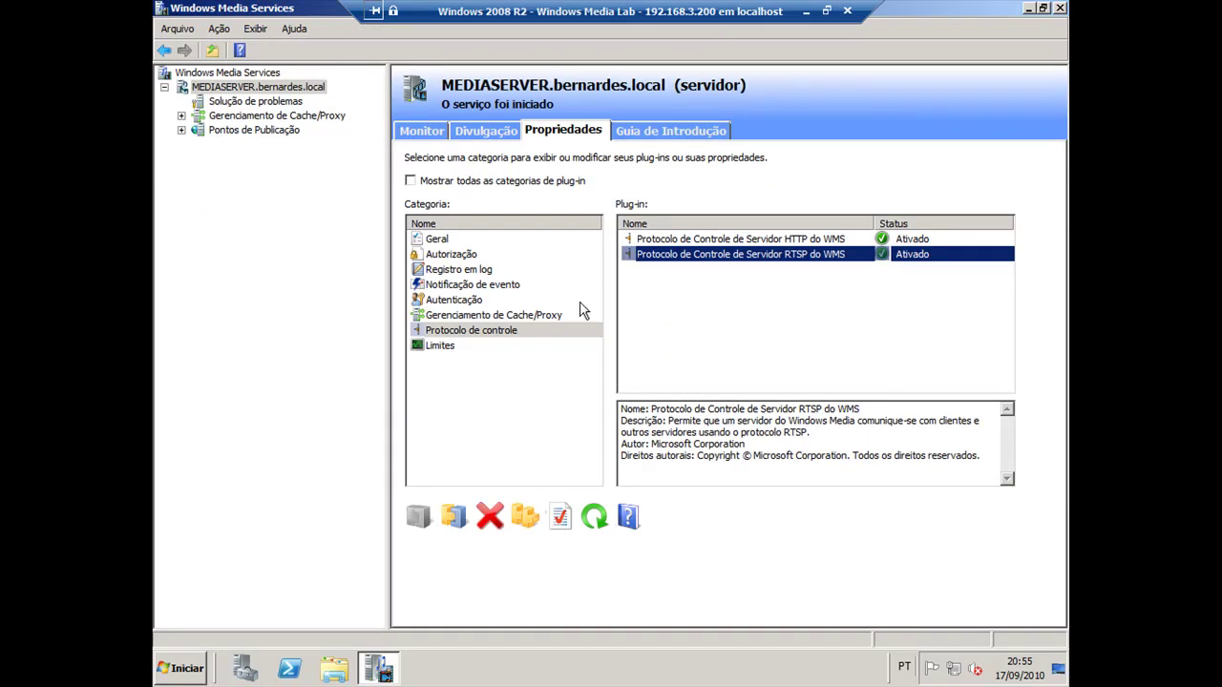
Examine the server's Autenticação, Gerenciamento de Cache/Proxy, Notificação de evento, Autorização and Geral property categories.
click(455, 301)
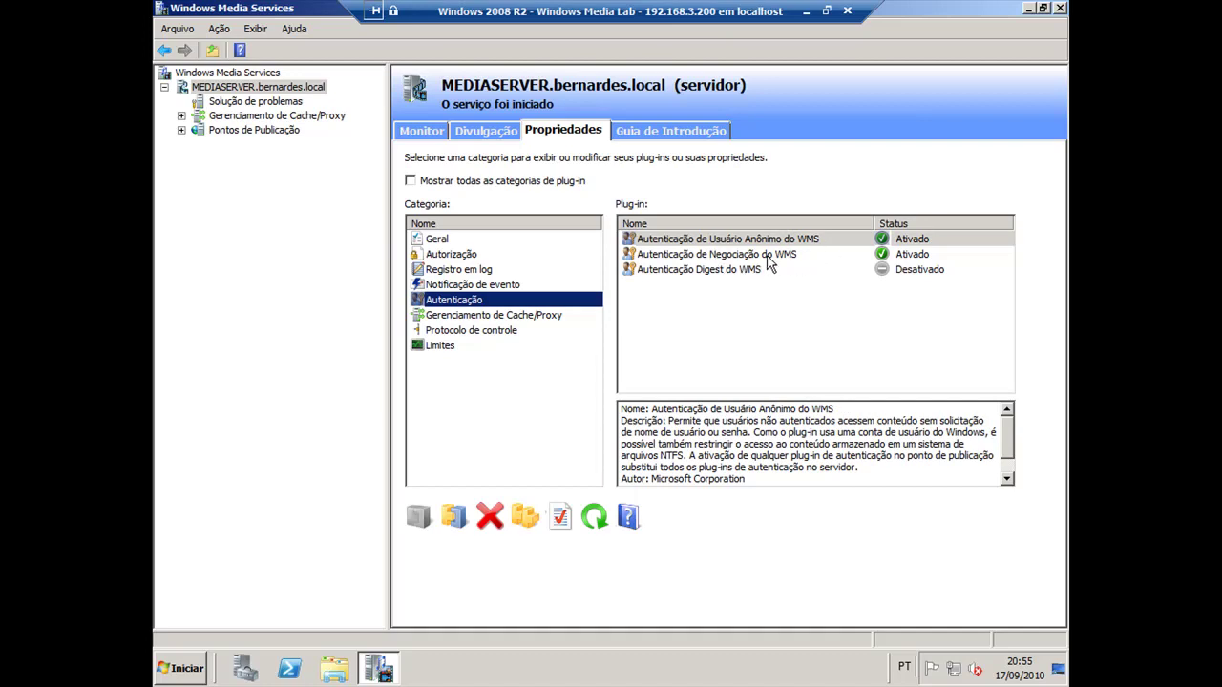
click(440, 315)
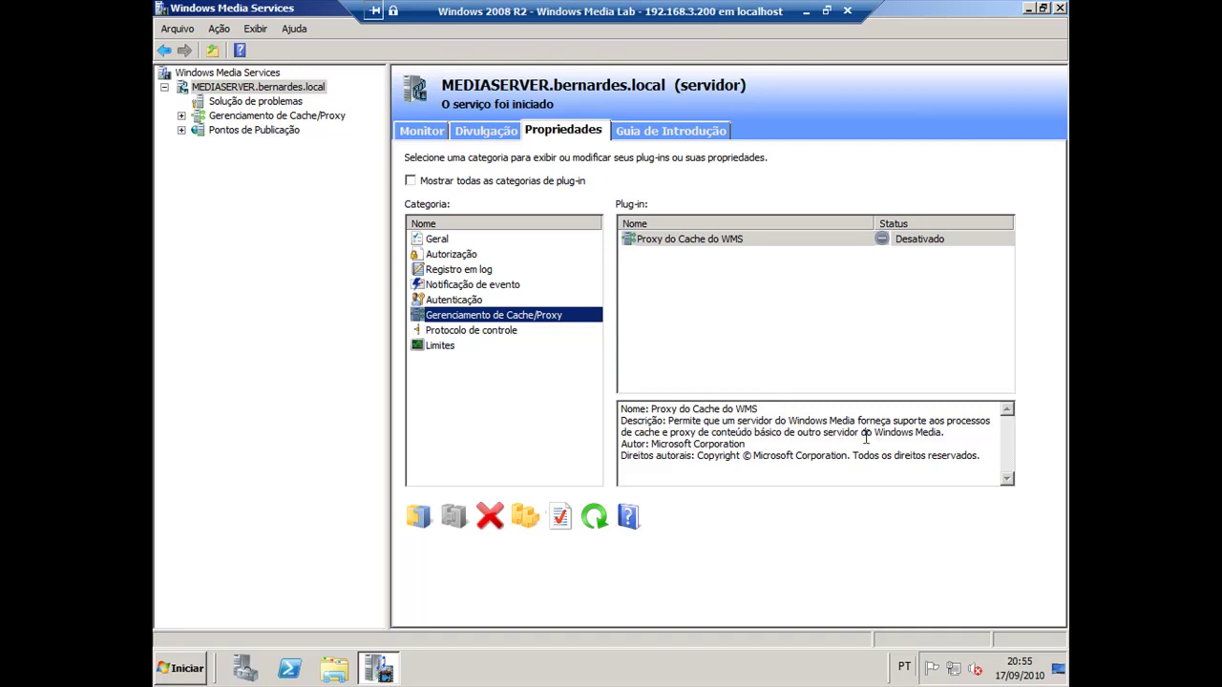
click(477, 284)
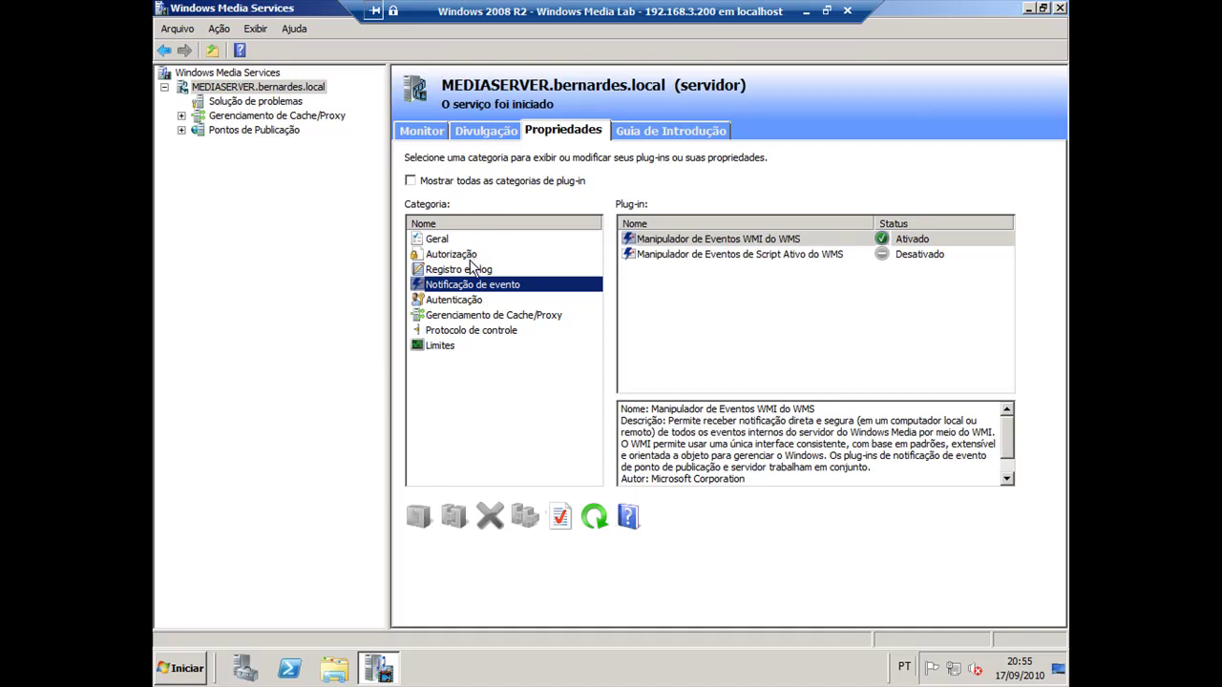
click(467, 256)
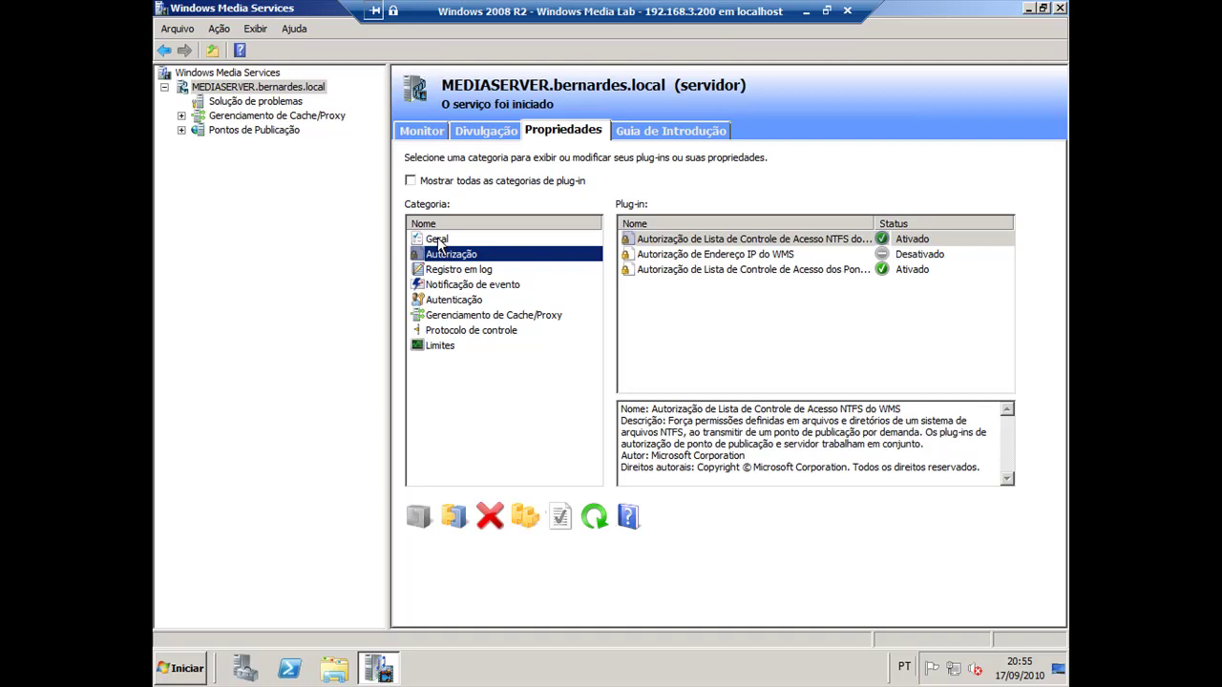
click(440, 240)
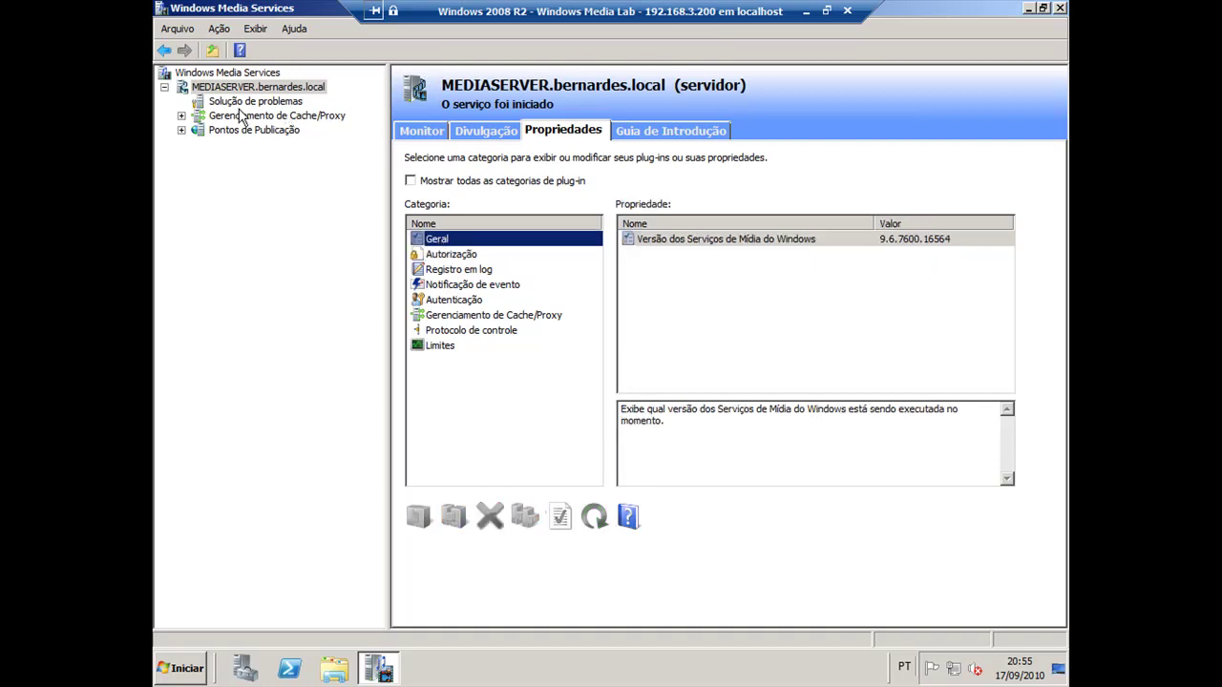
Expand Gerenciamento de Cache/Proxy and Pontos de Publicação, and select Difusão de amostra in the publishing points summary.
click(182, 130)
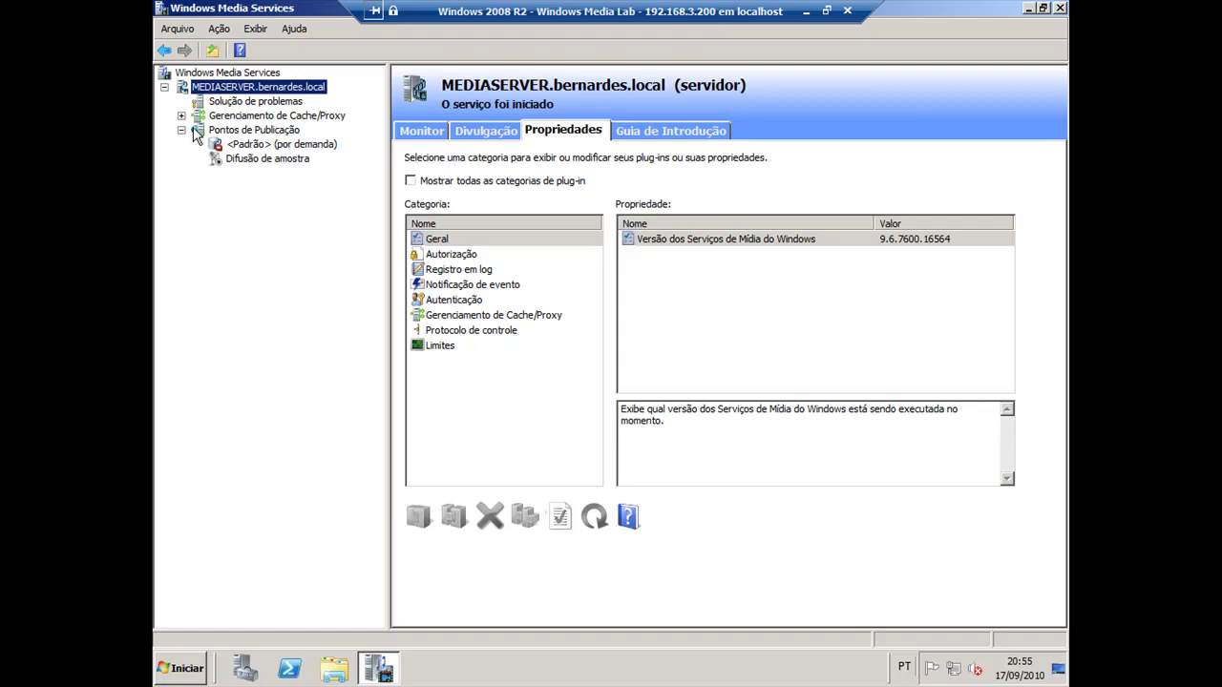
click(182, 115)
click(232, 162)
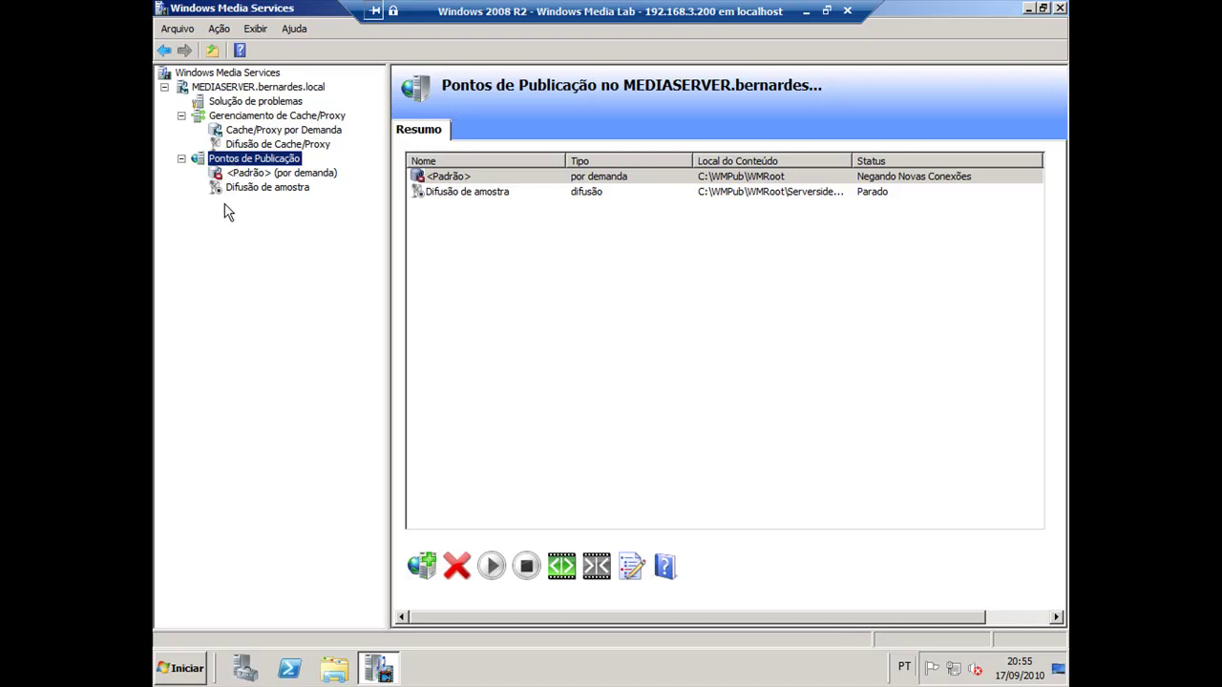
click(456, 196)
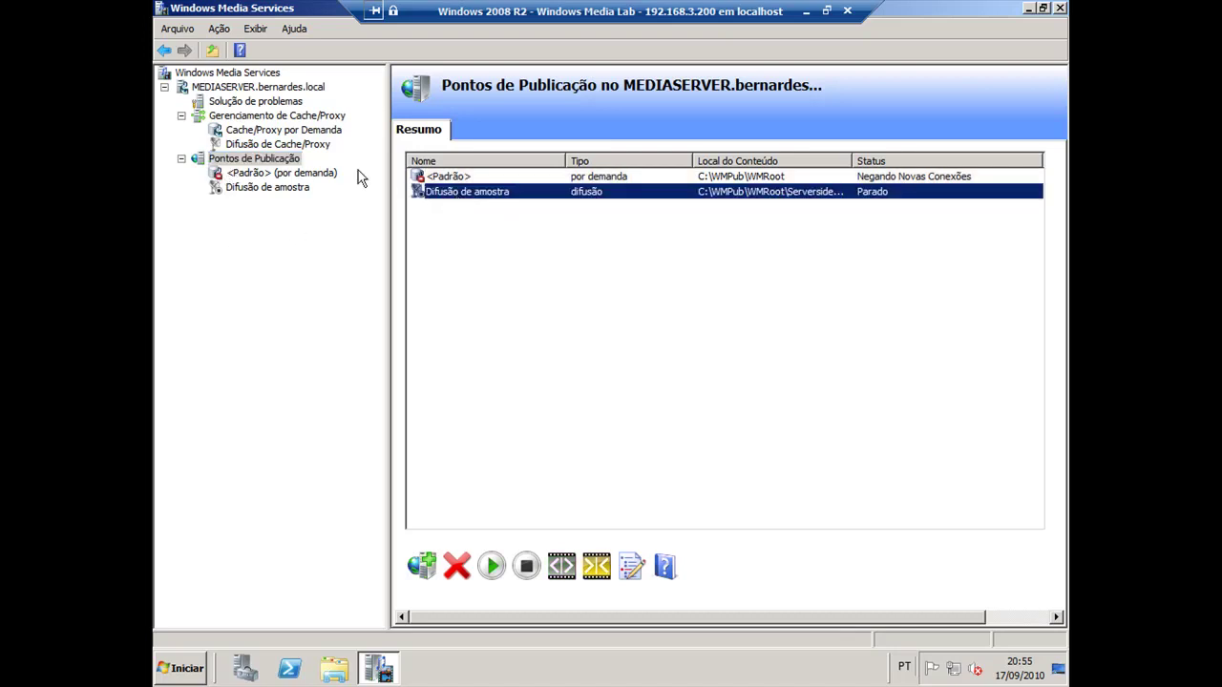
View the Monitor and Fonte pages of the Difusão de amostra publishing point and return to the MEDIASERVER server's monitor.
click(234, 191)
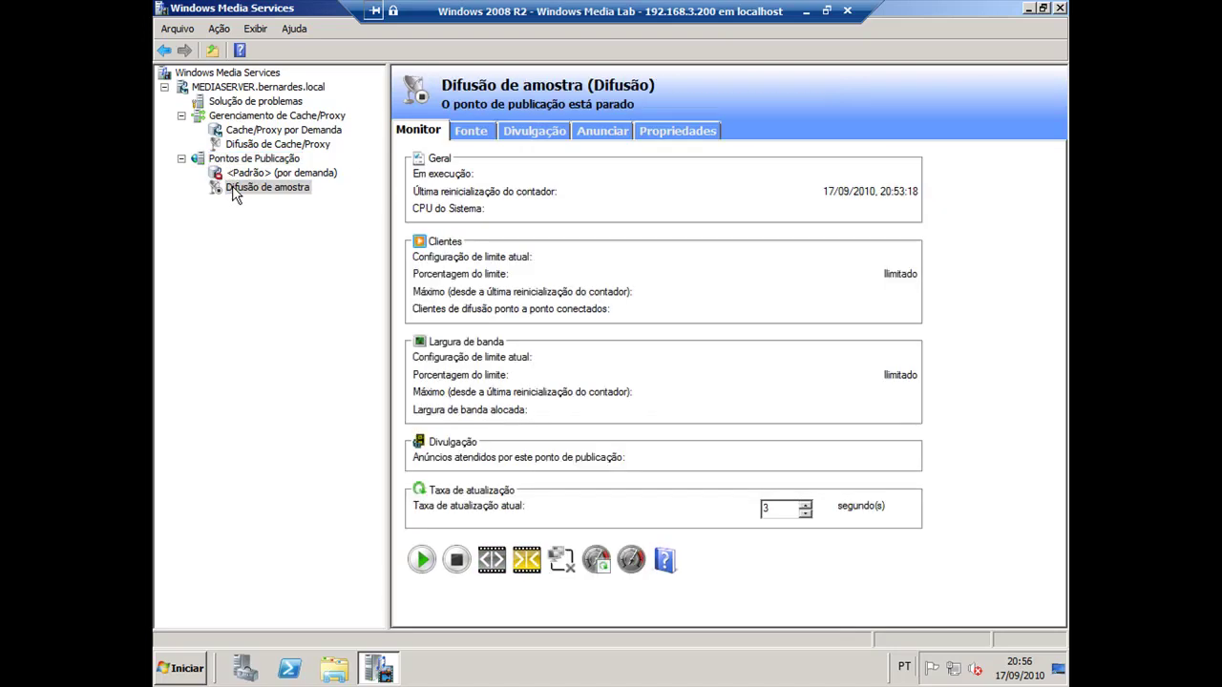
click(466, 133)
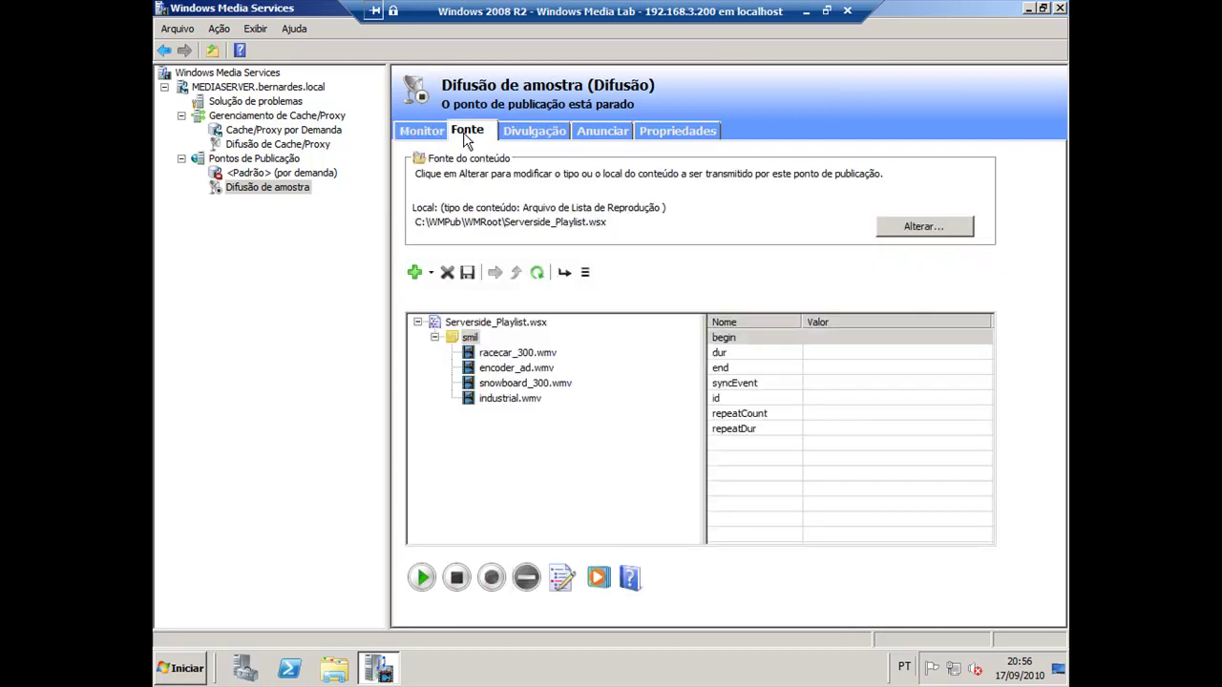
click(406, 132)
click(247, 88)
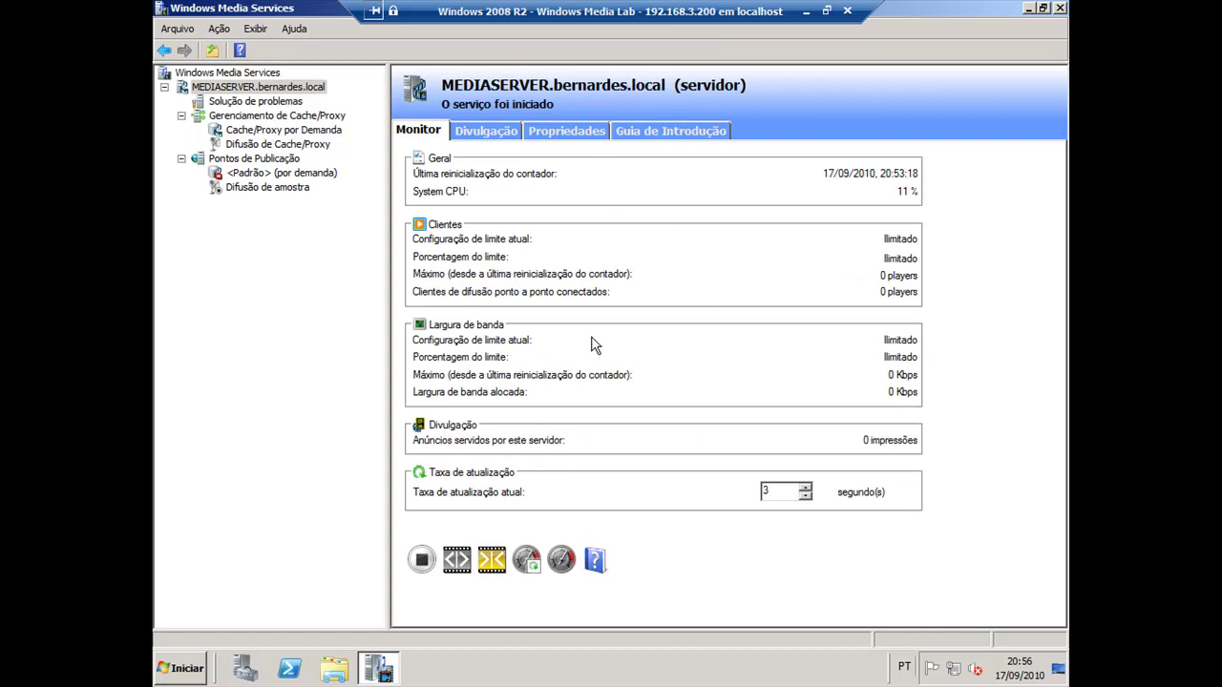
Examine the Difusão de amostra publishing point's Monitor, Fonte, Divulgação and Anunciar pages.
click(296, 187)
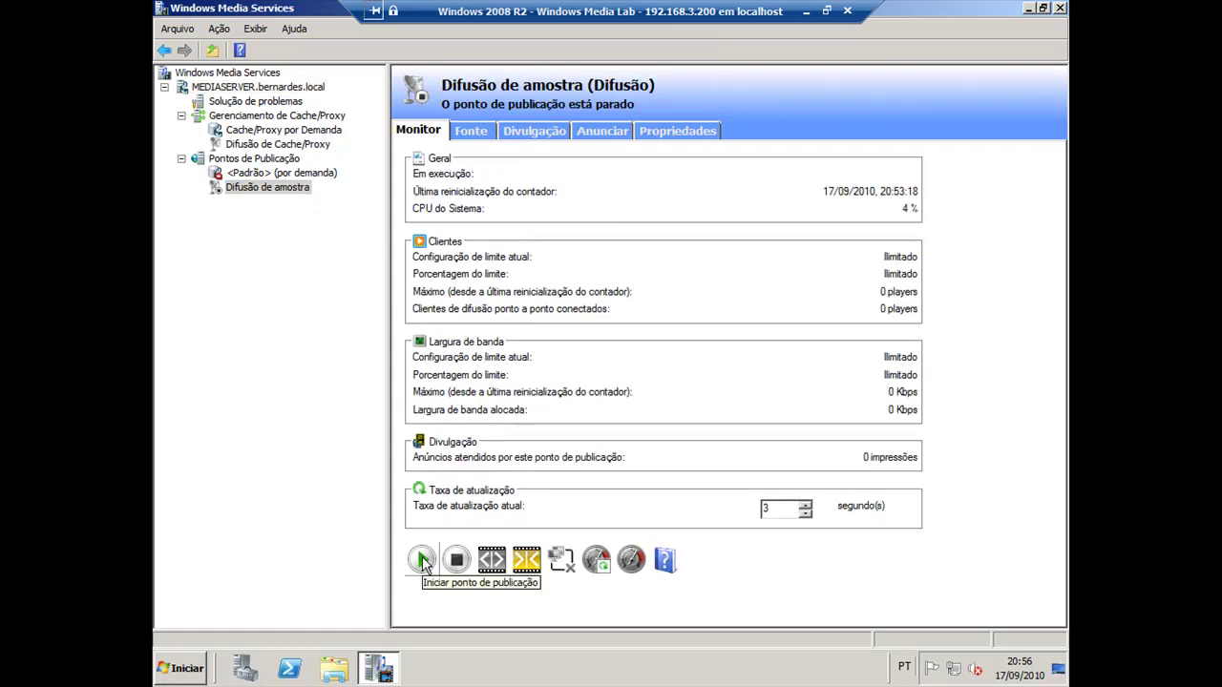
click(480, 136)
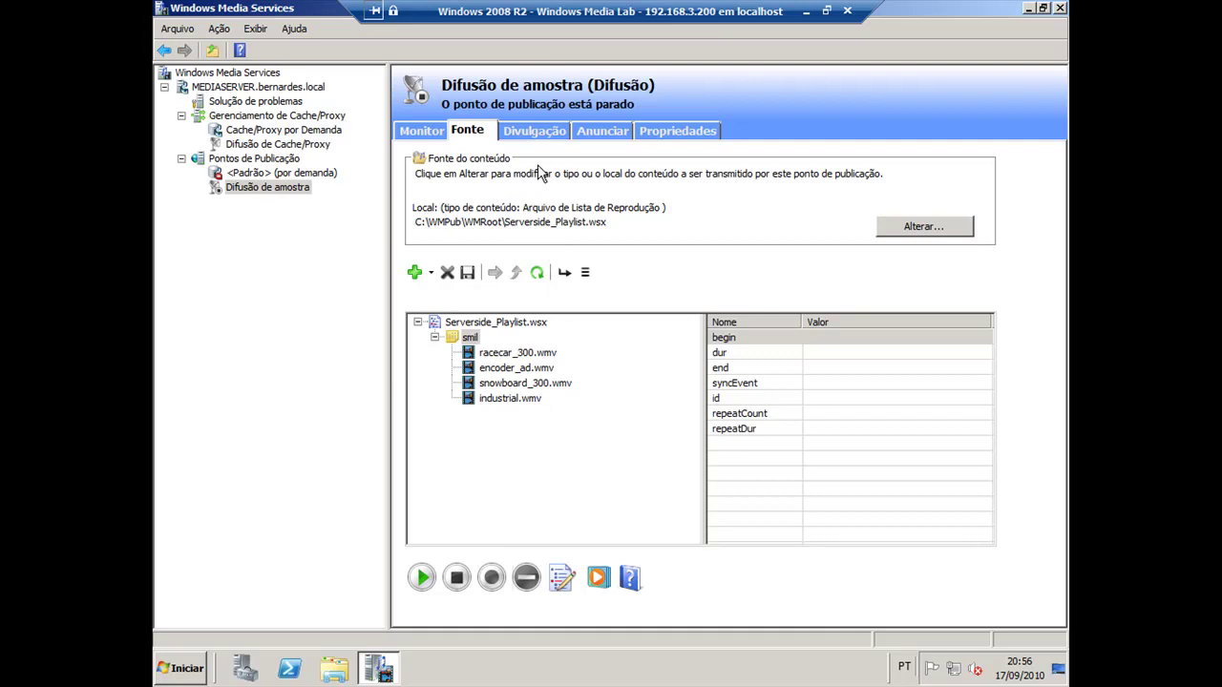
click(534, 130)
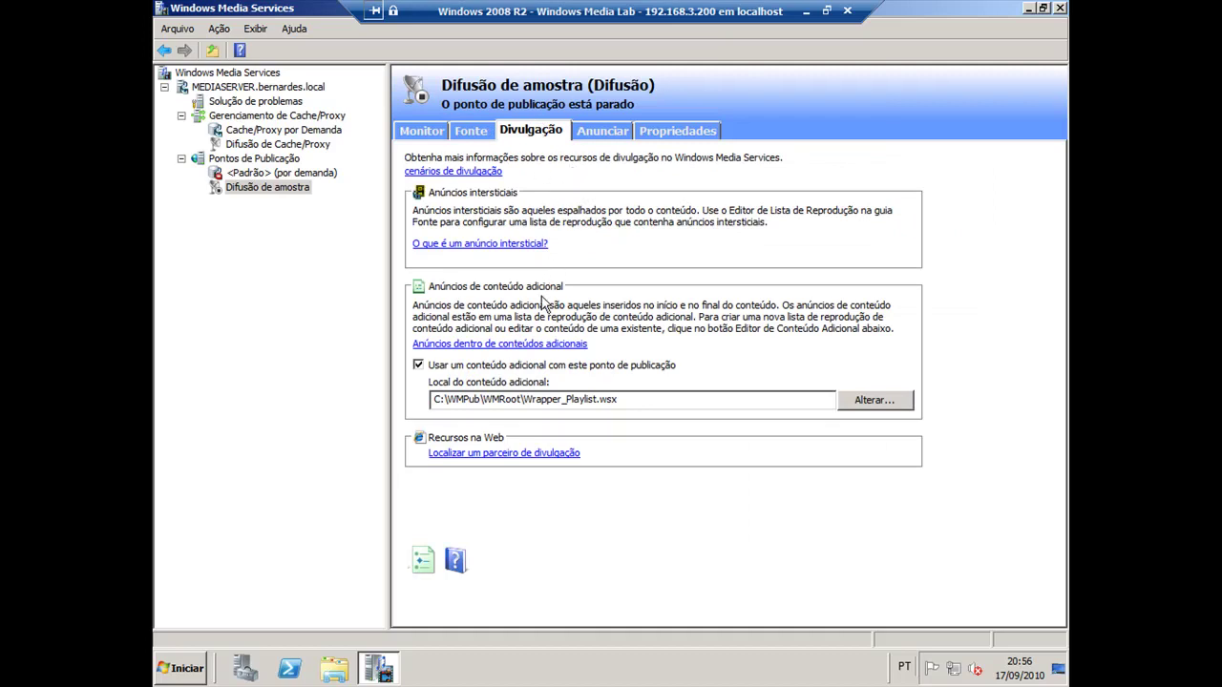
click(604, 132)
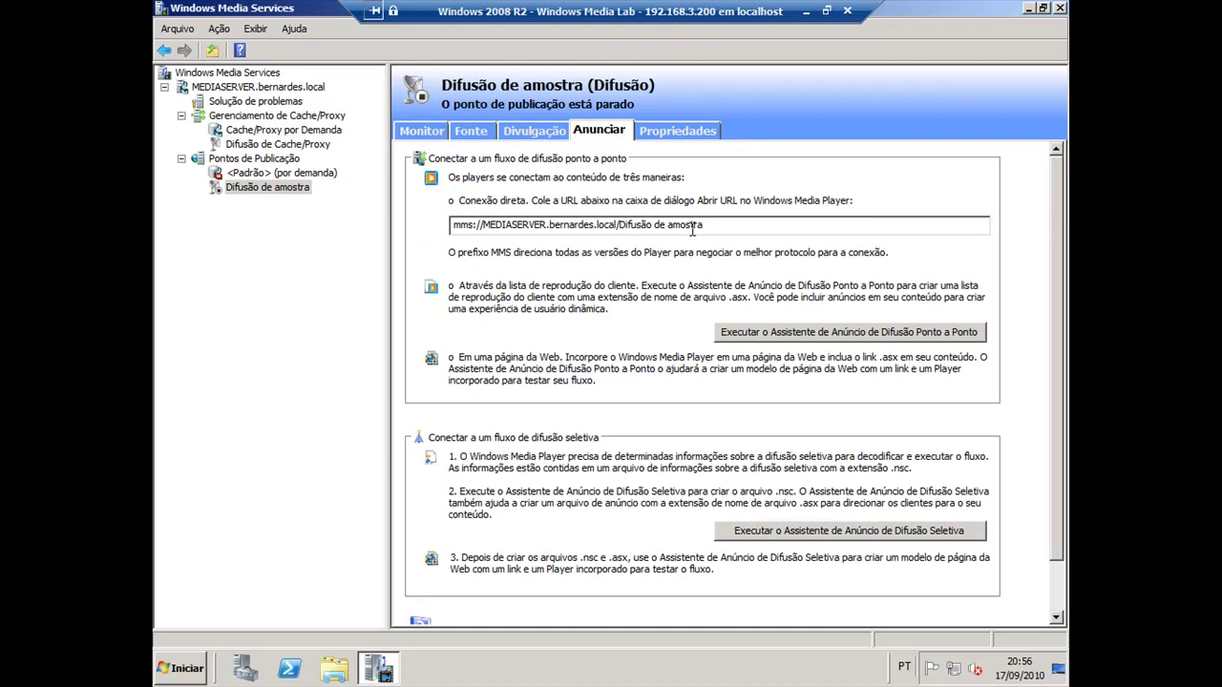
Review the unicast and multicast announcement options and copy the sample broadcast's direct-connection MMS URL.
drag(719, 221, 338, 179)
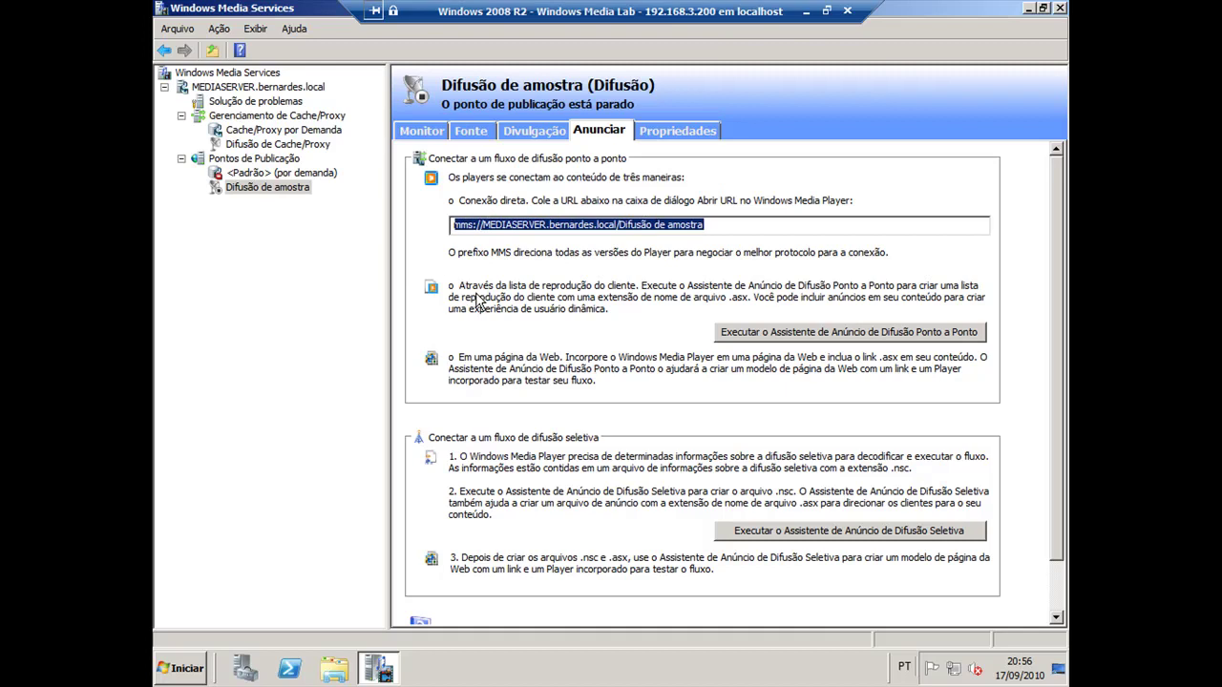
drag(1054, 240, 1050, 306)
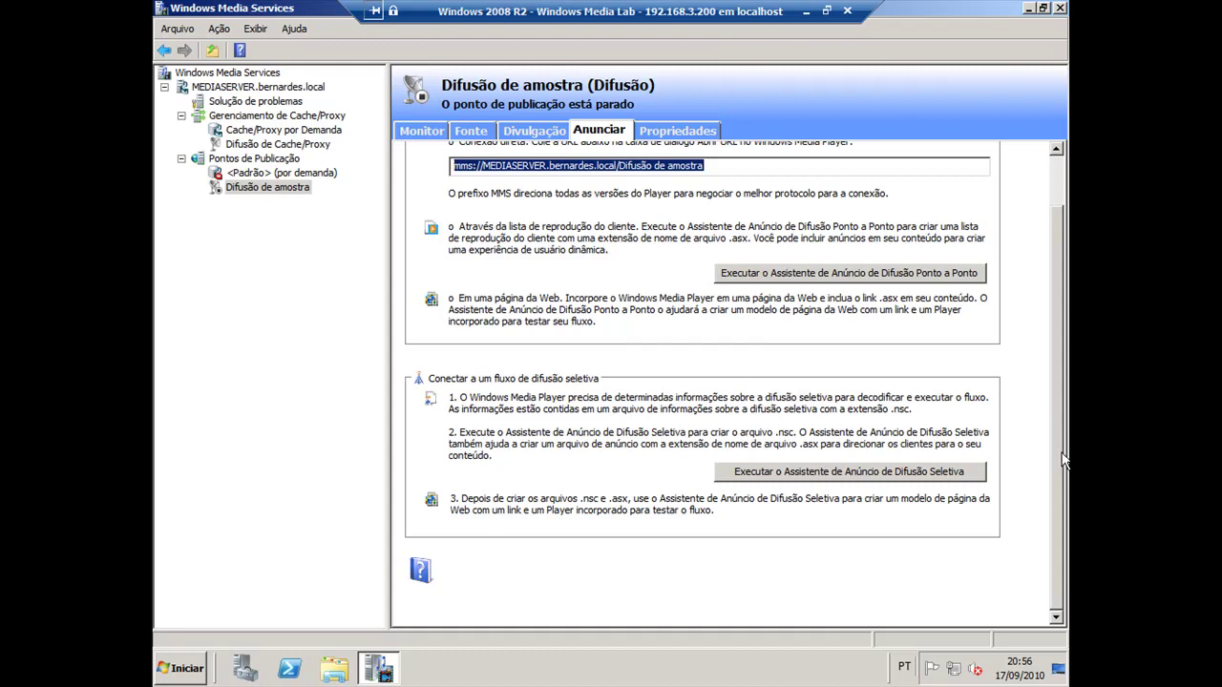
drag(1065, 460, 1065, 401)
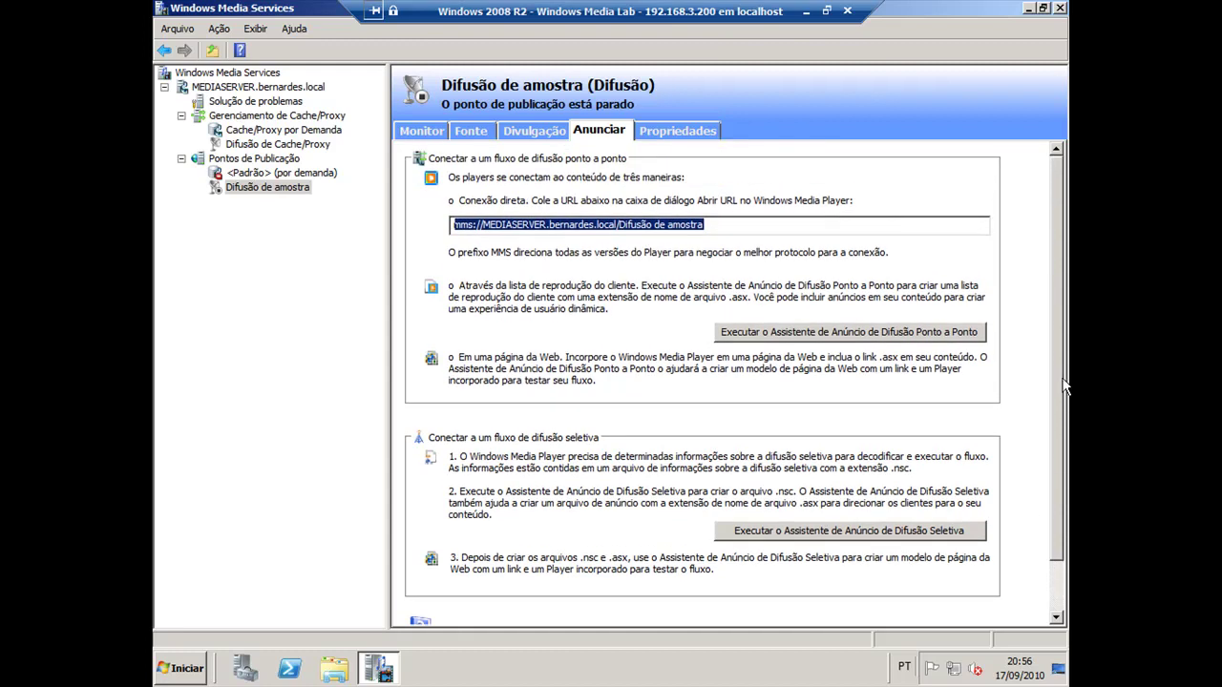
scroll(1054, 418, down, 2)
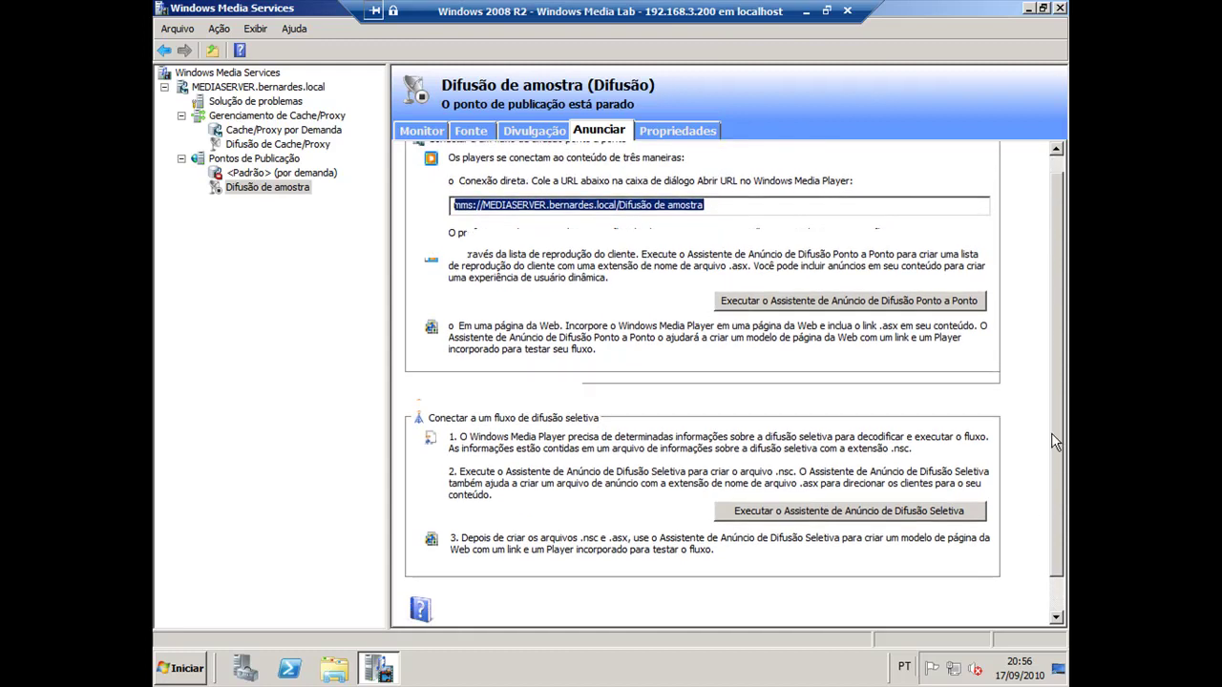
scroll(1052, 363, up, 2)
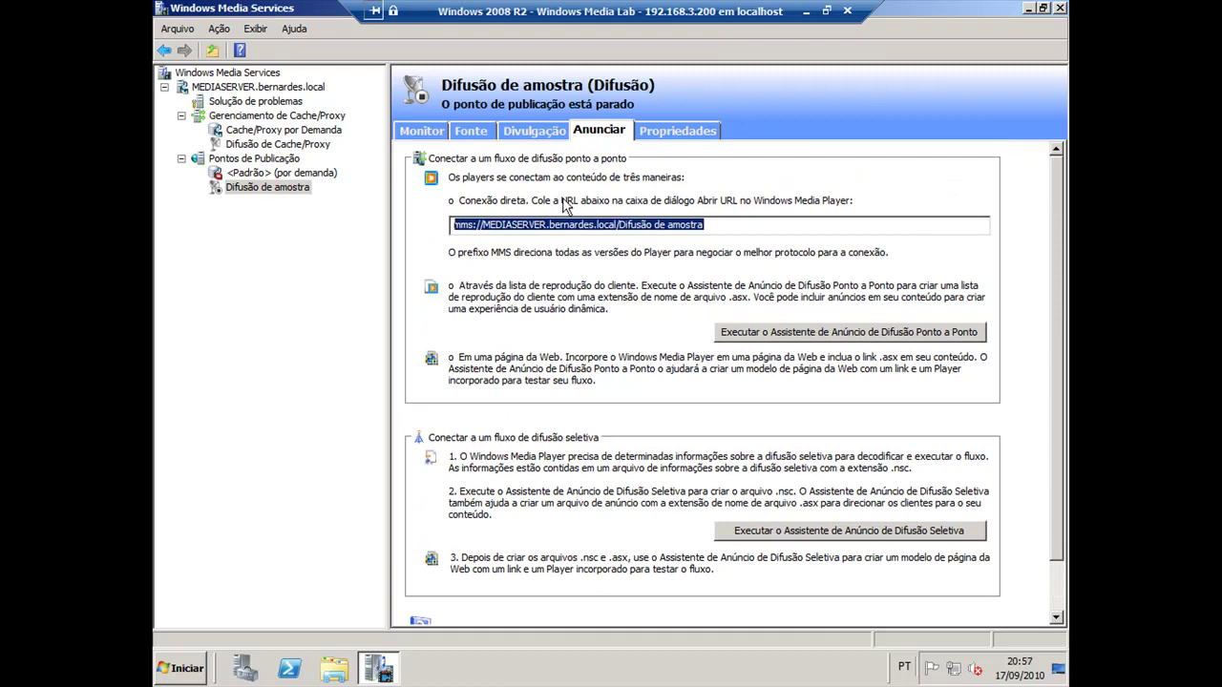
right_click(557, 230)
click(588, 275)
Examine the Geral, Fluxo de difusão seletiva and Sistema de rede property categories of Difusão de amostra.
click(708, 134)
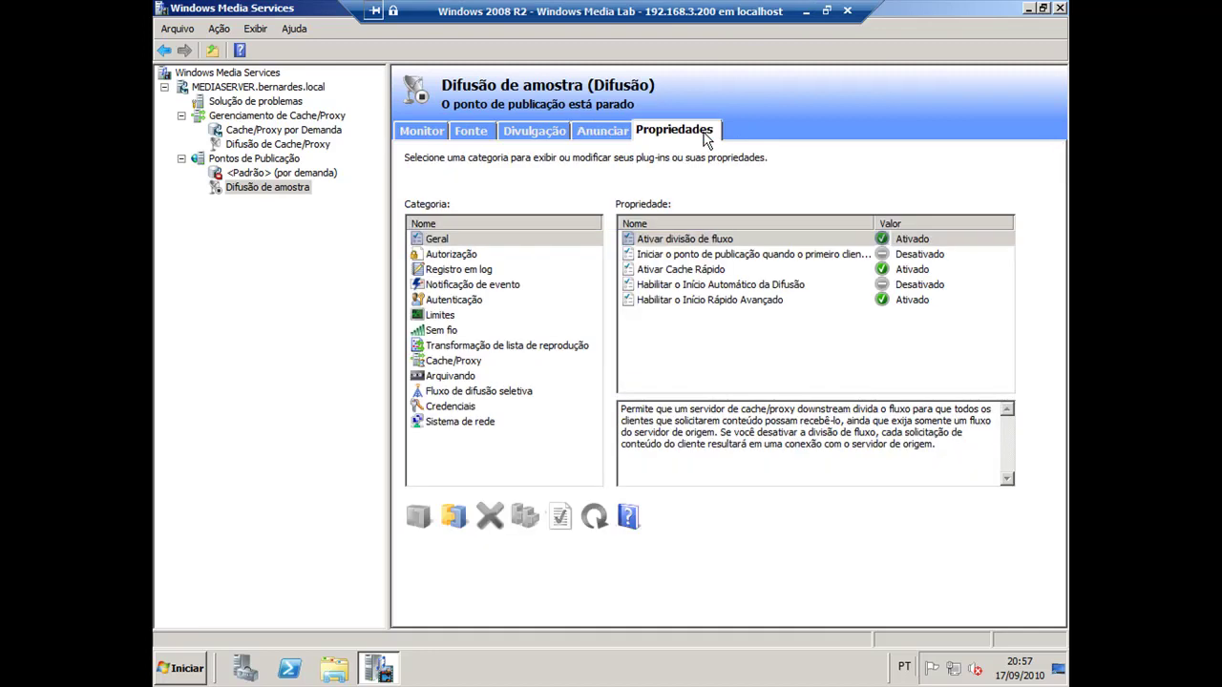
click(441, 393)
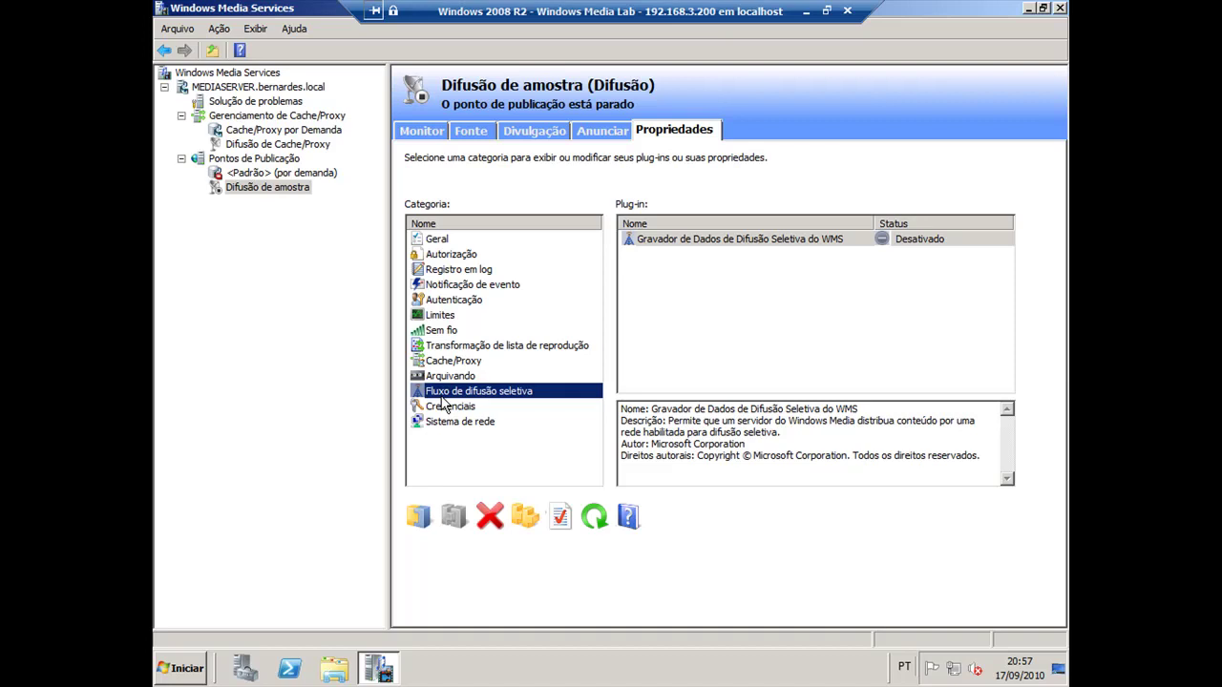
click(444, 423)
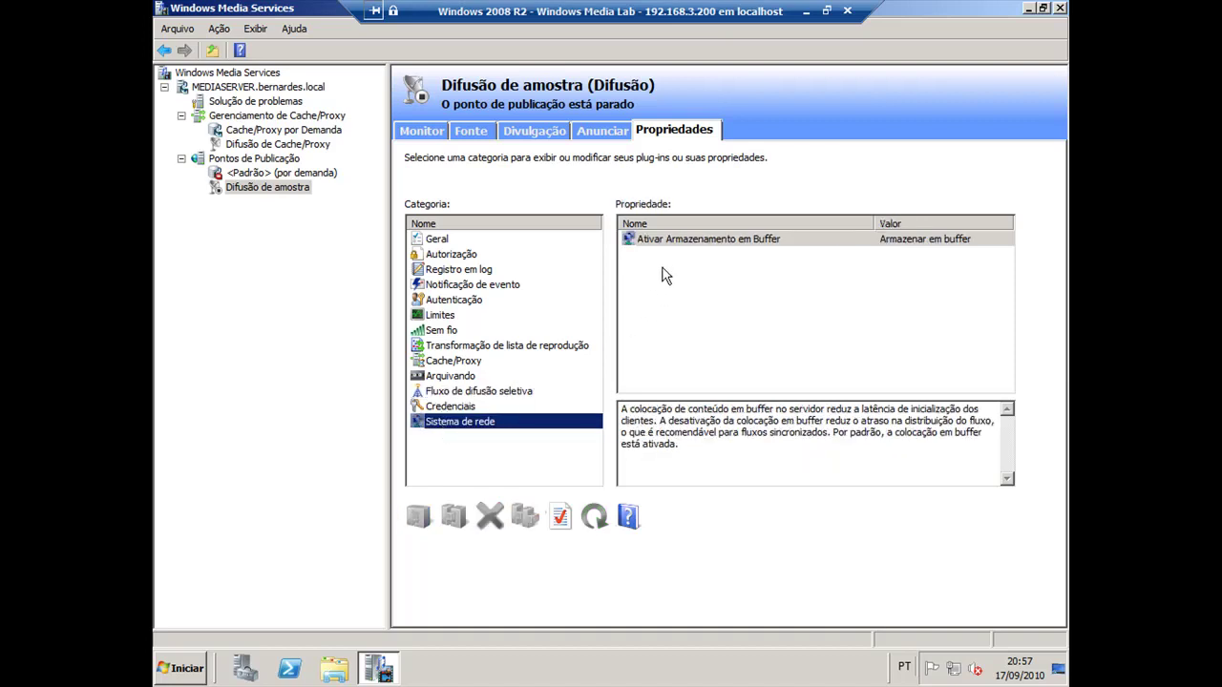
Examine the Ativar Armazenamento em Buffer properties and revisit the Monitor and Divulgação pages of Difusão de amostra.
right_click(667, 246)
click(699, 339)
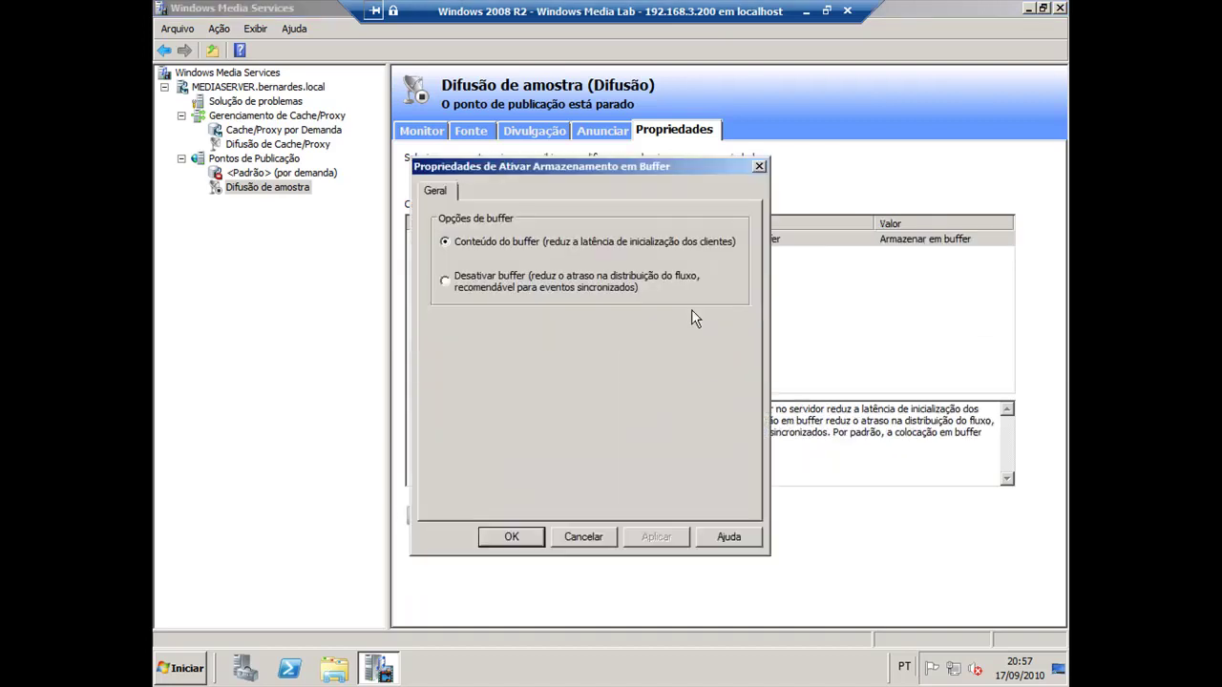
click(759, 167)
click(420, 130)
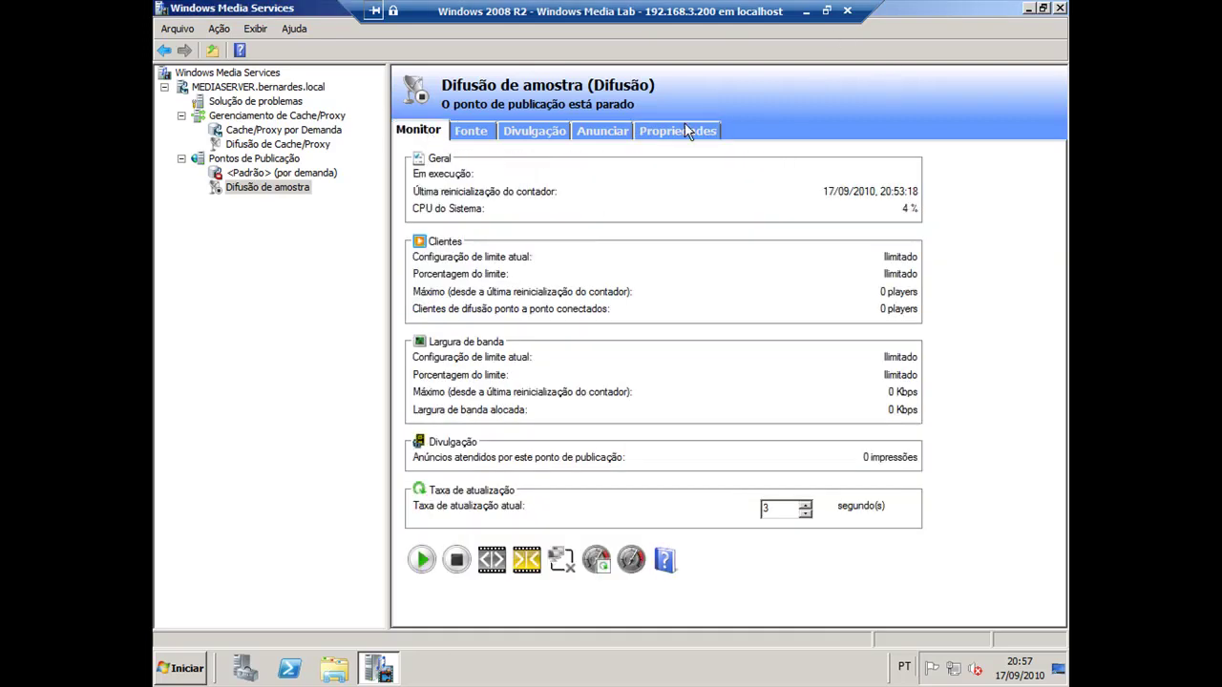
click(532, 131)
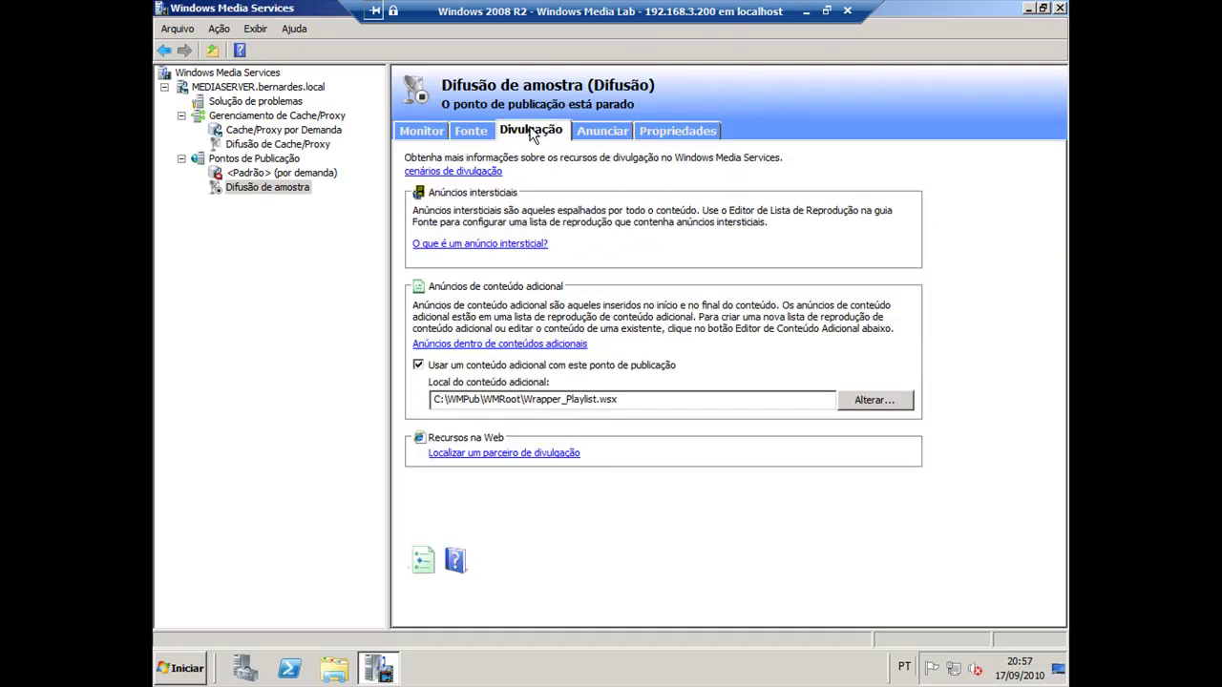
Show the virtual machine in a window instead of full screen and open Windows Media Player on the host.
click(806, 12)
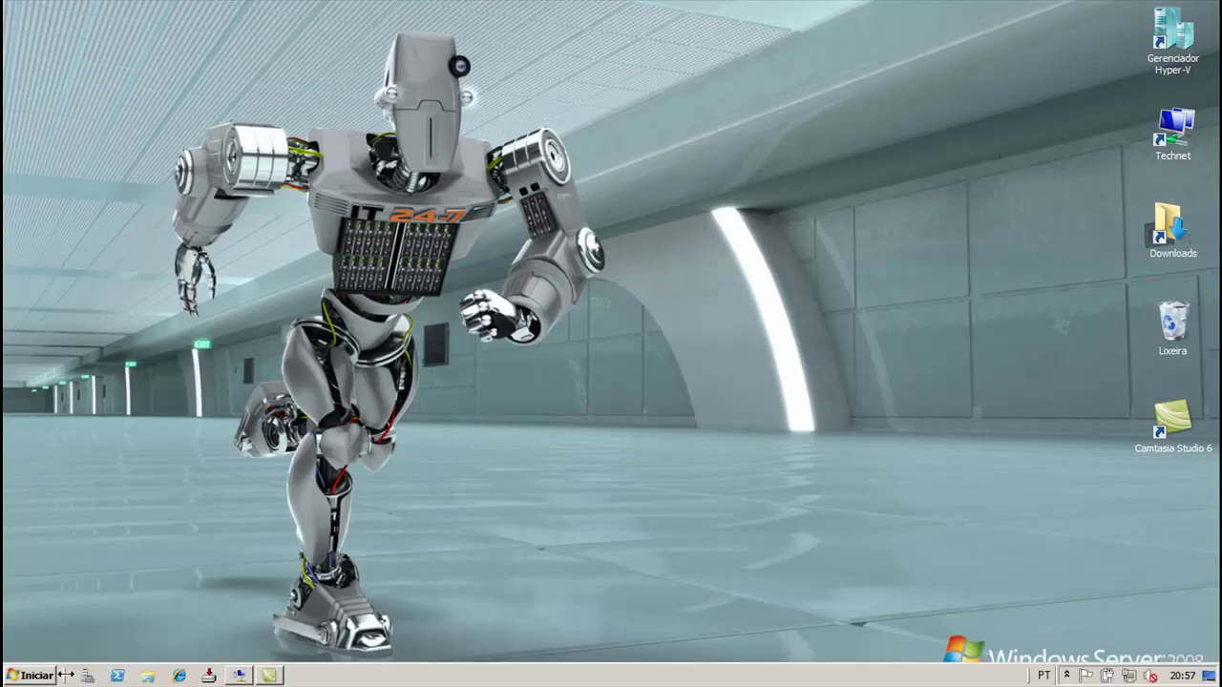
click(239, 676)
click(827, 12)
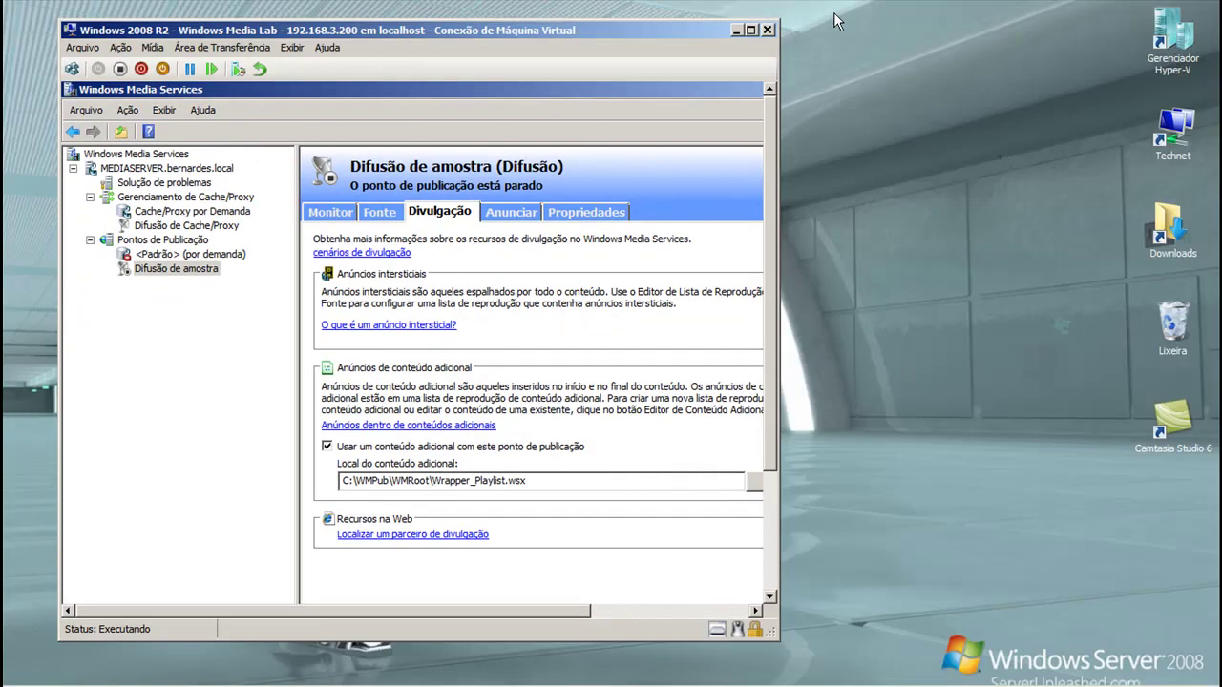
mouse_move(13, 679)
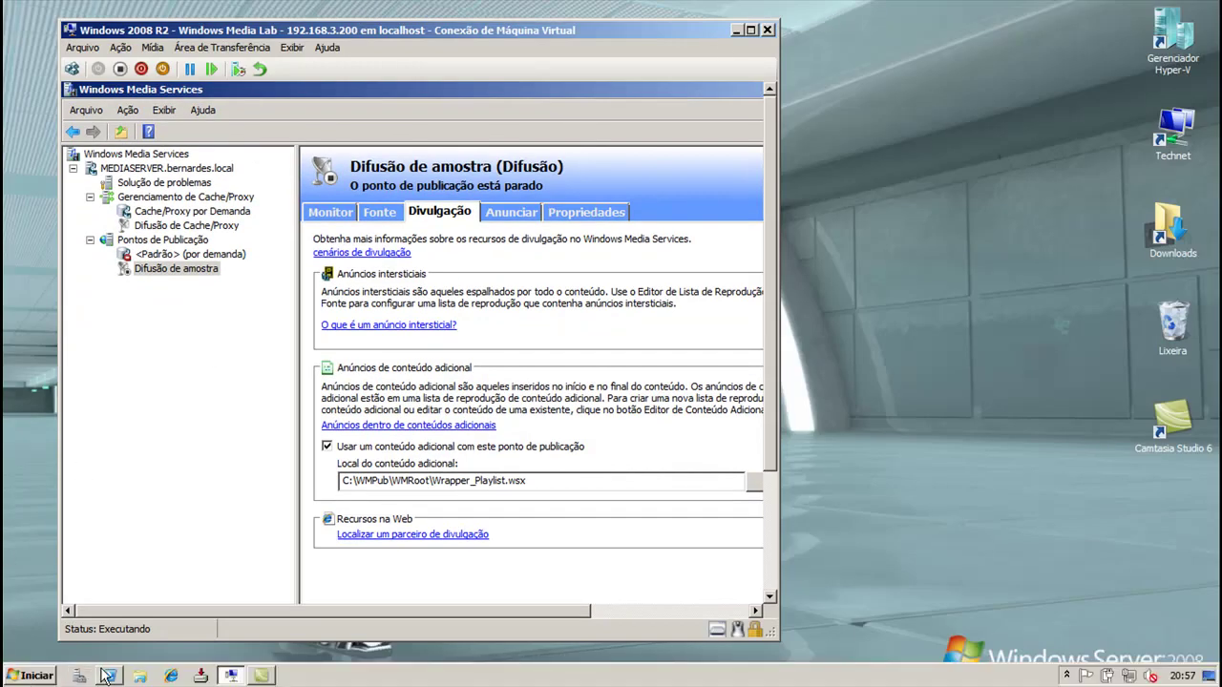
click(34, 675)
click(94, 375)
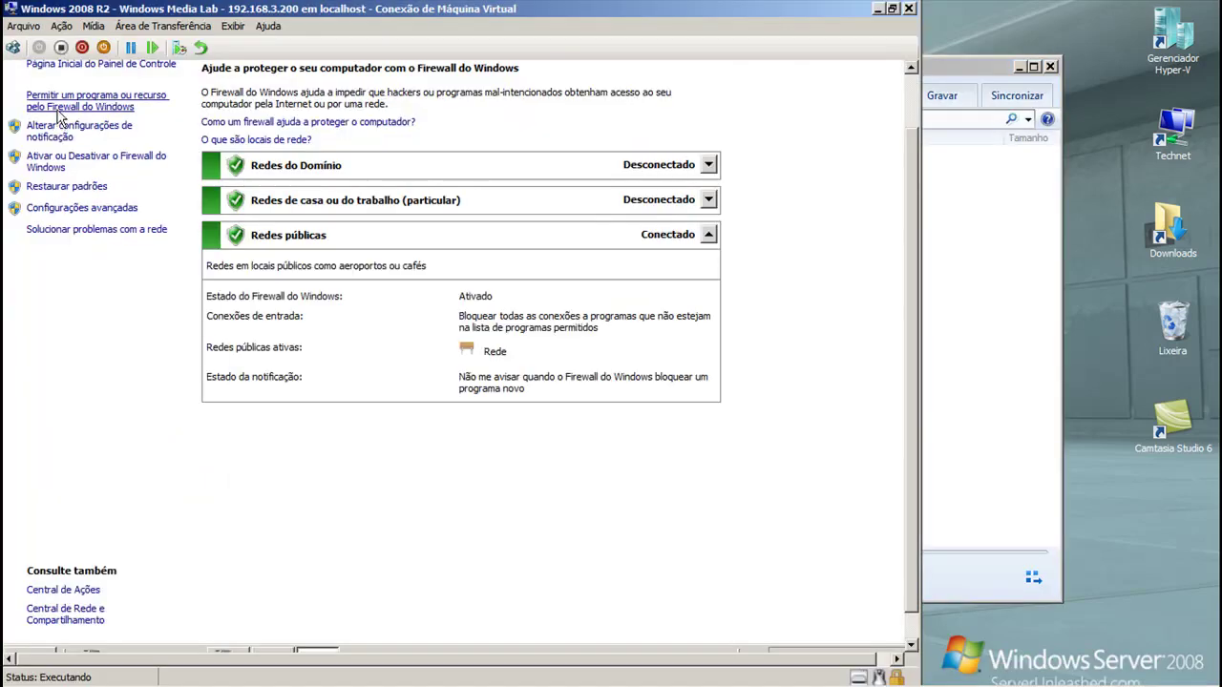
Open the virtual machine's list of programs allowed through Windows Firewall and start the Difusão de amostra publishing point.
click(58, 110)
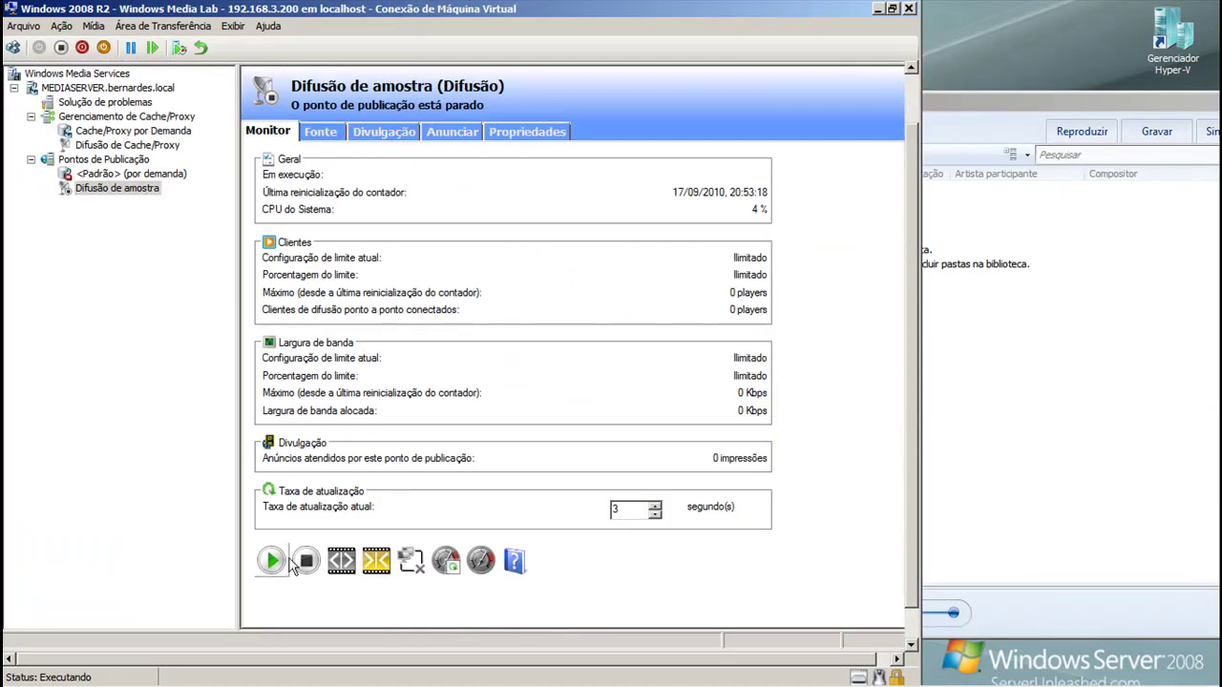
click(271, 560)
Open the Difusão de amostra stream by URL in Windows Media Player and place the player beside the publishing point's statistics.
click(955, 103)
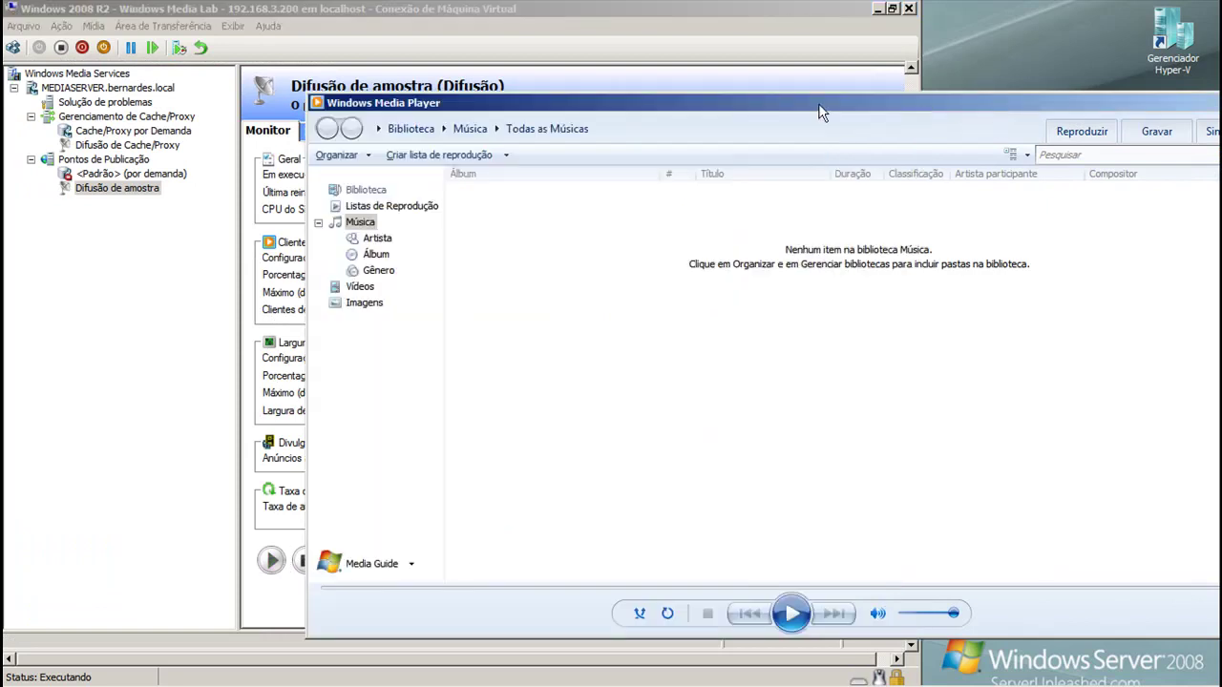
key(alt)
mouse_move(369, 145)
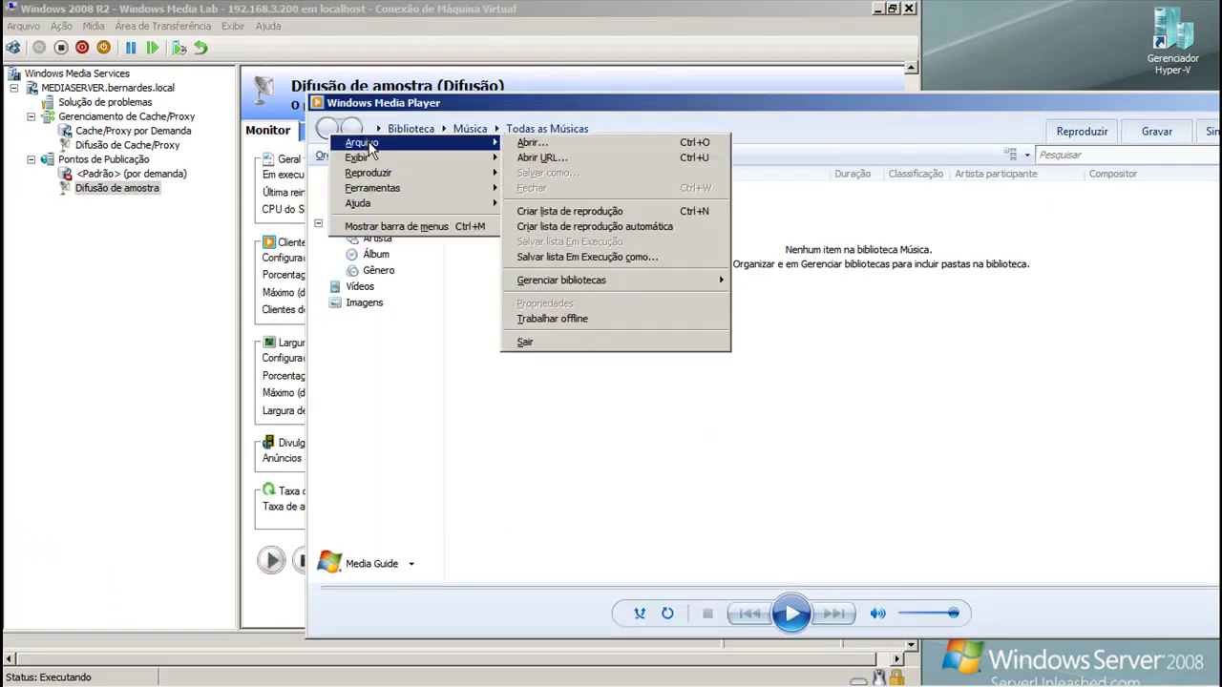
click(635, 168)
click(566, 407)
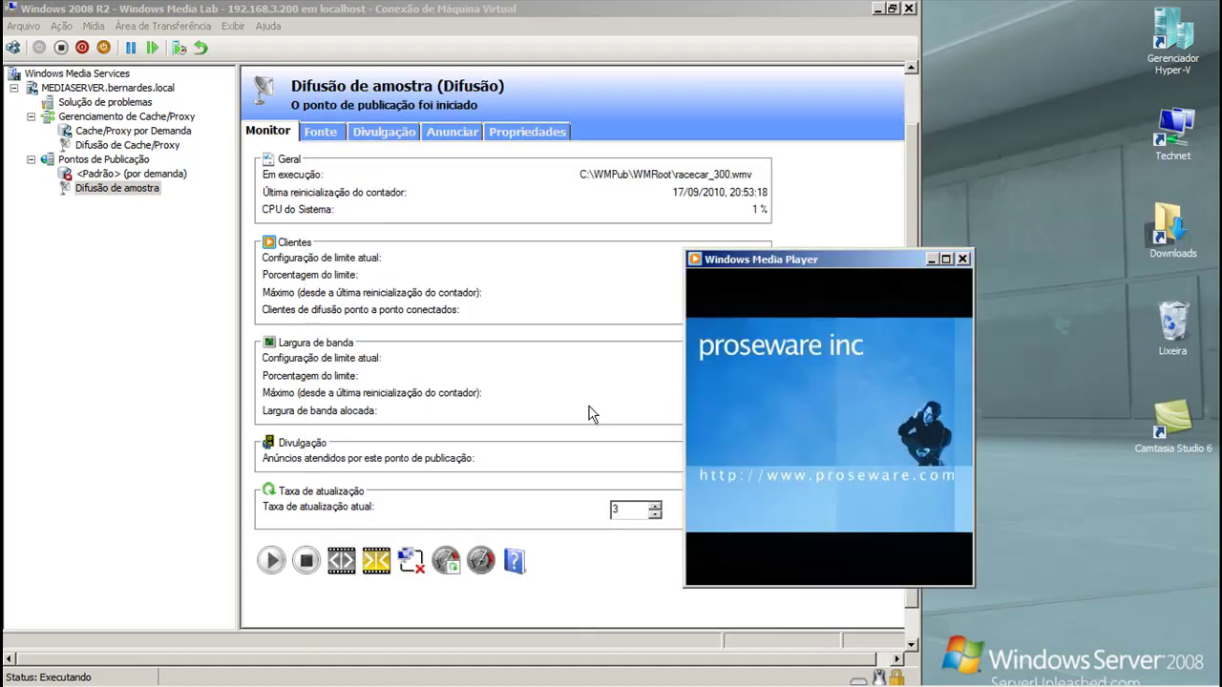
drag(936, 82, 938, 82)
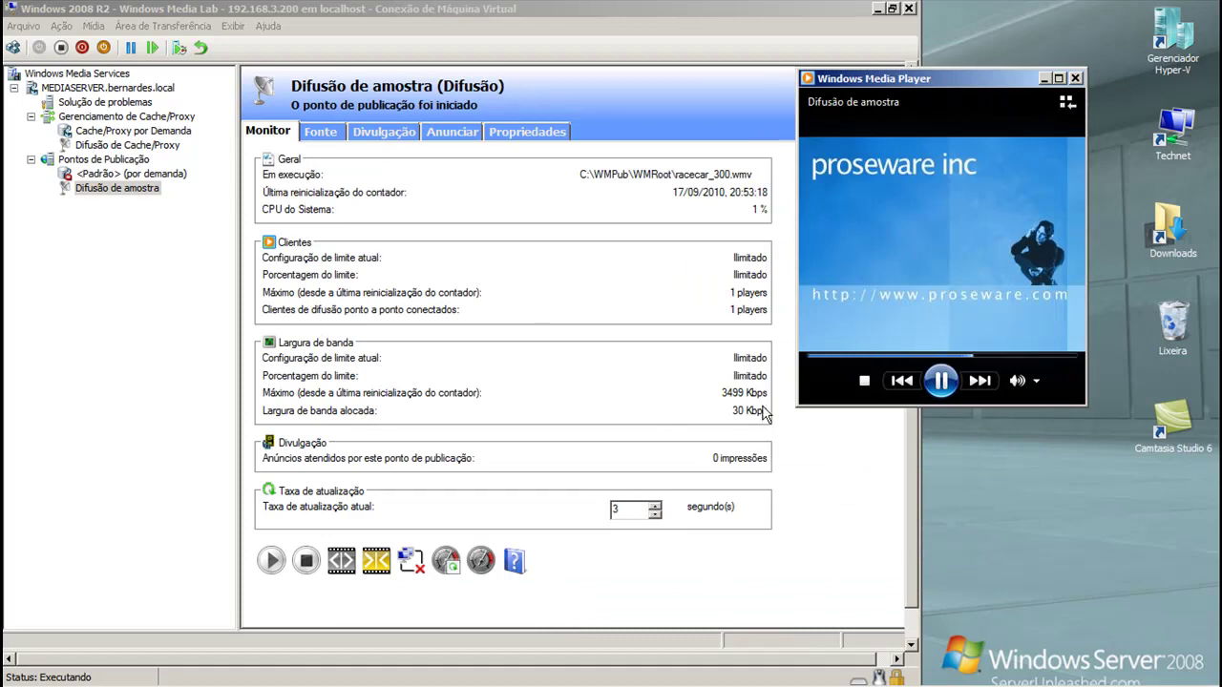
Reset the counters of the Difusão de amostra publishing point and bring Windows Media Player back to the front.
click(728, 421)
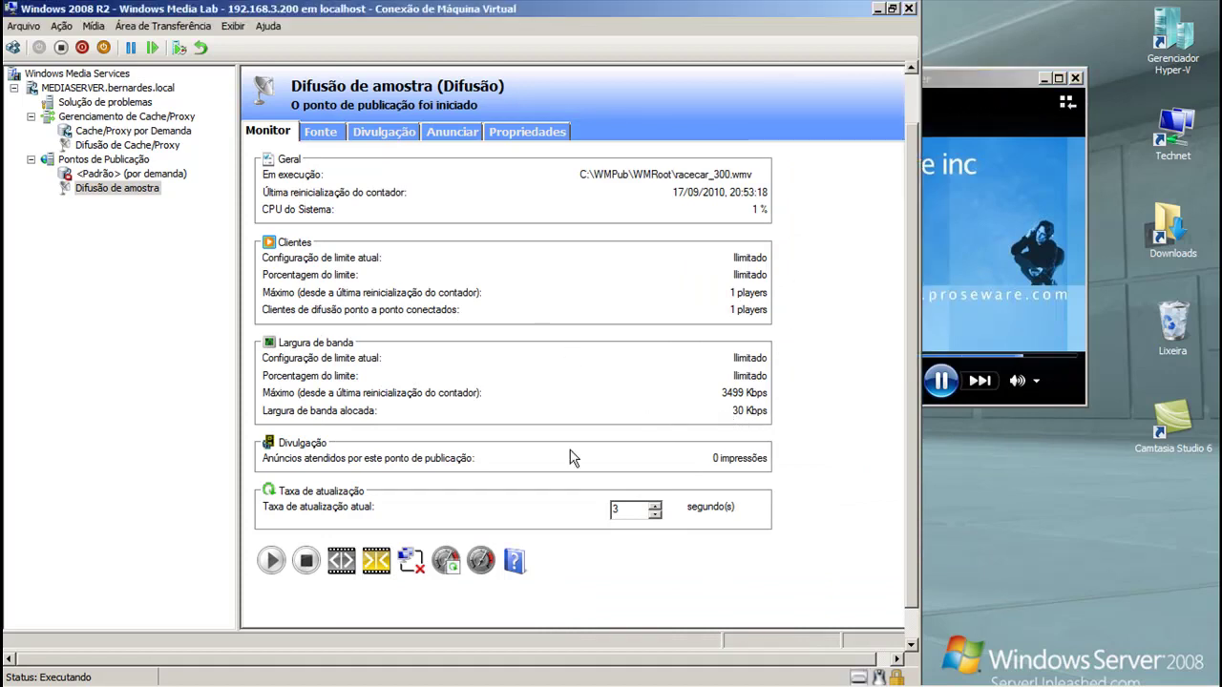
click(469, 561)
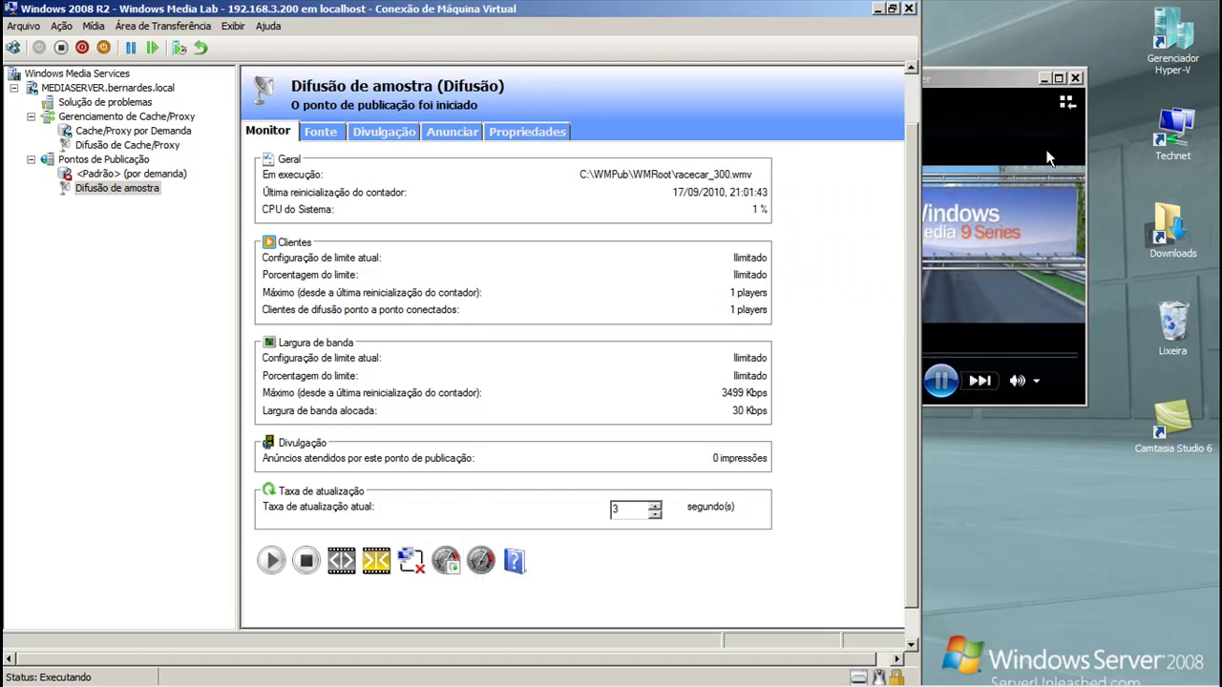
click(993, 78)
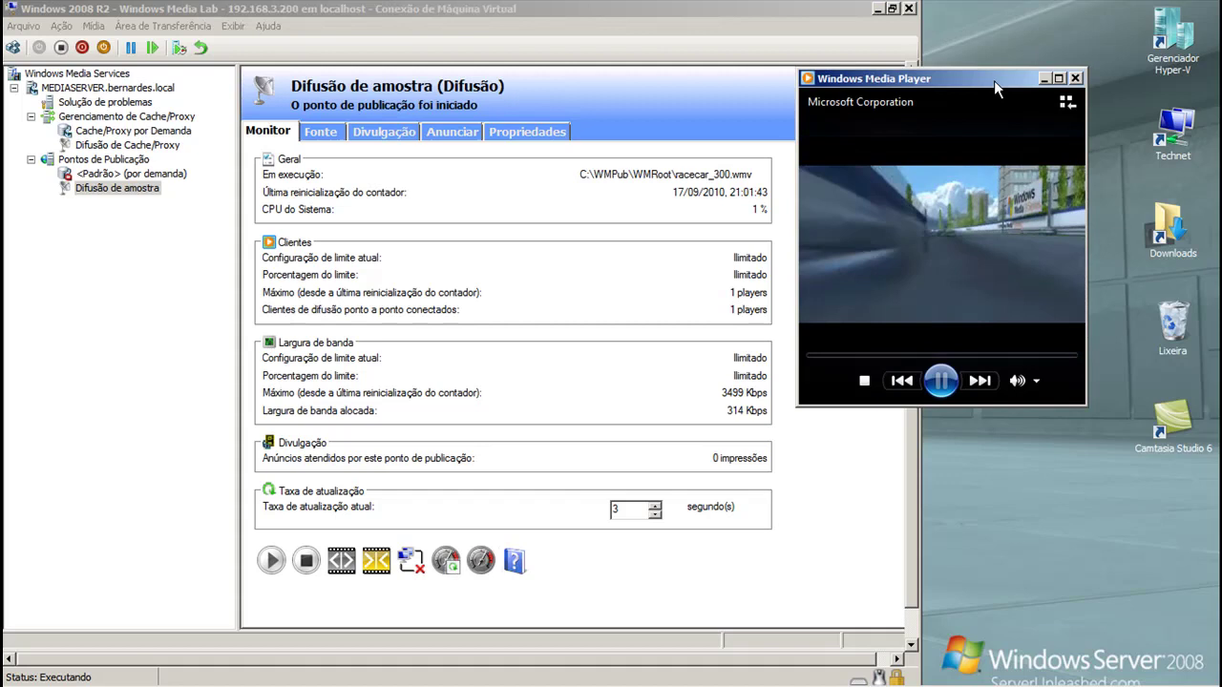
Watch the stream maximized and in full screen, restore and reposition the player window, and skip to the next playlist item.
click(1055, 80)
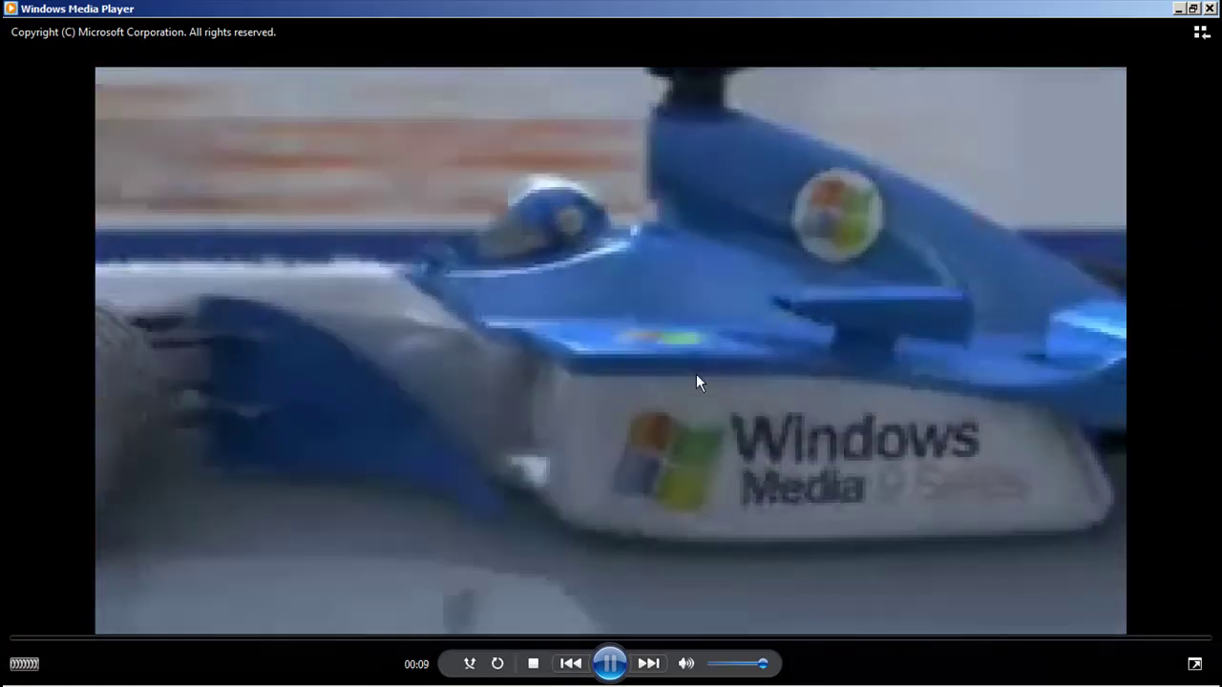
double_click(711, 380)
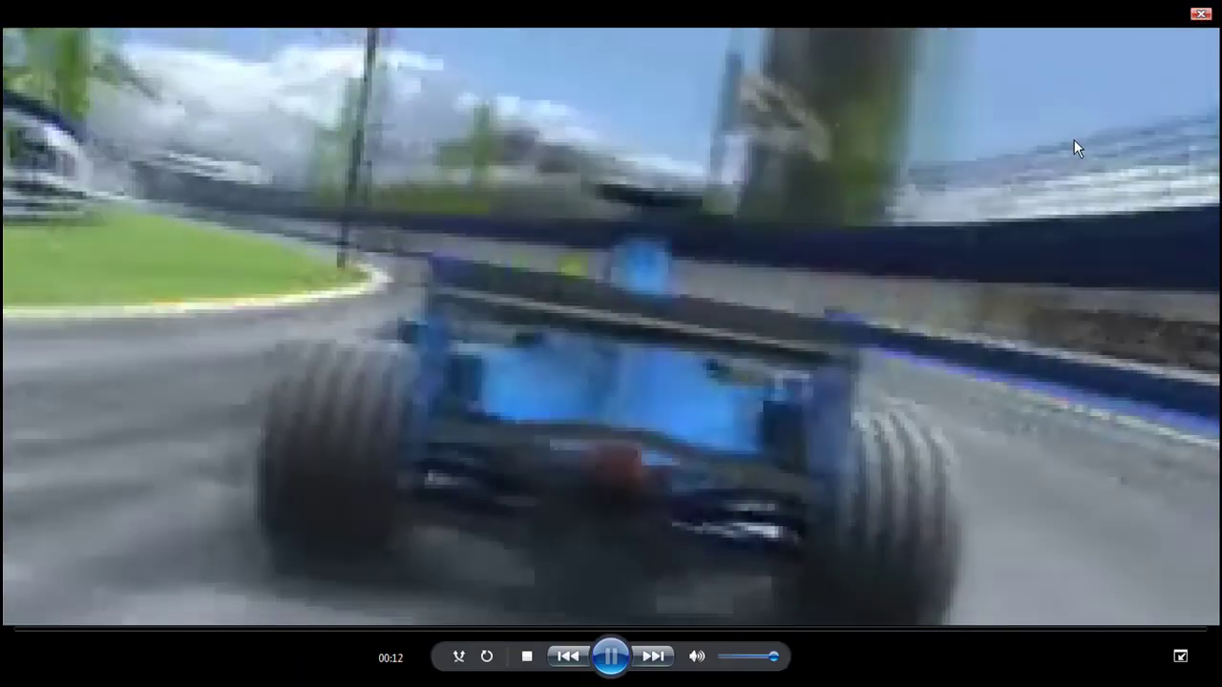
double_click(1074, 139)
click(1189, 12)
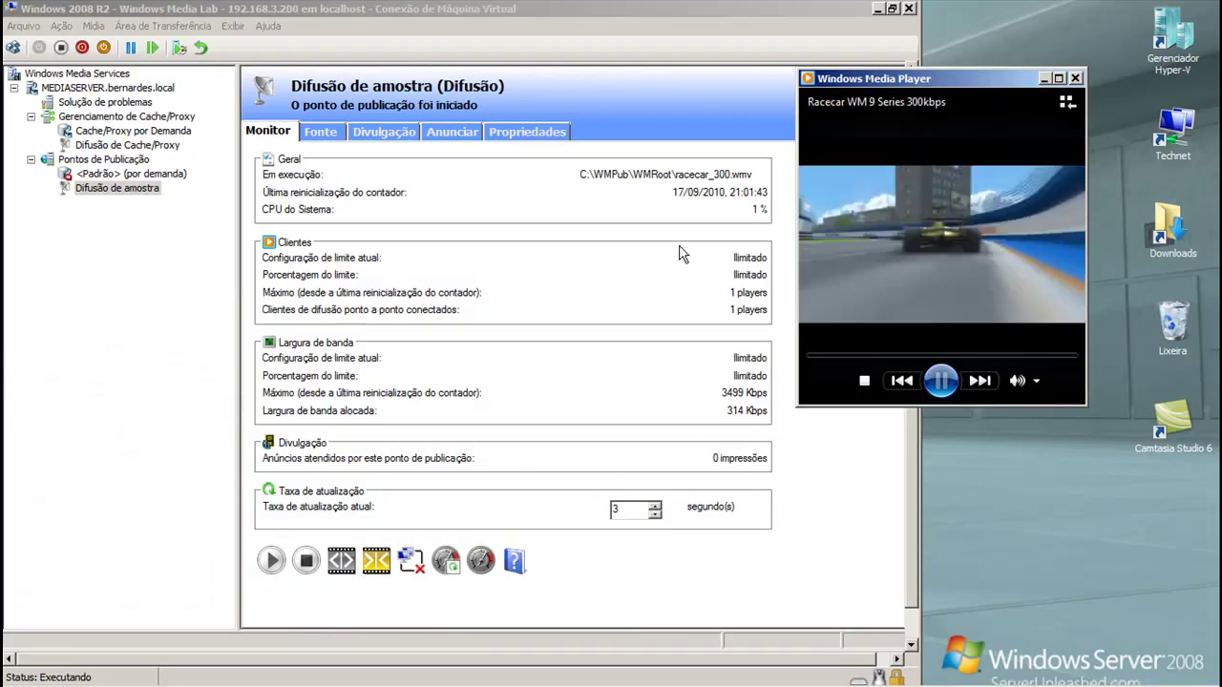
drag(939, 78, 966, 85)
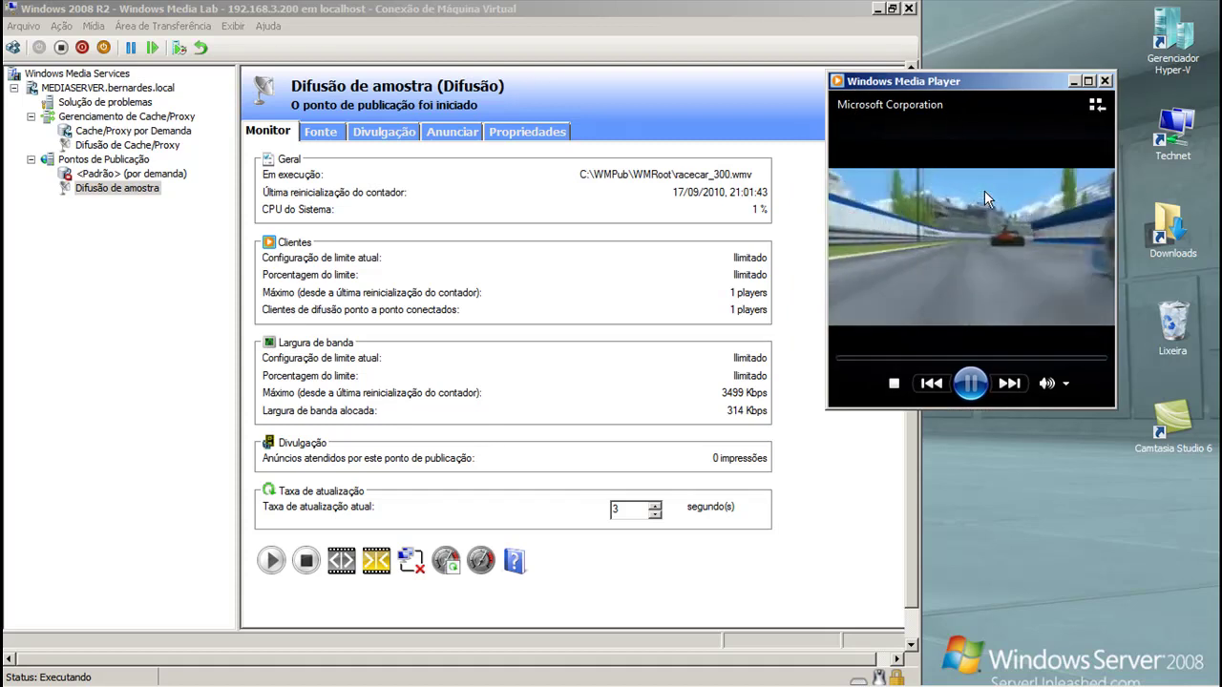
click(1010, 384)
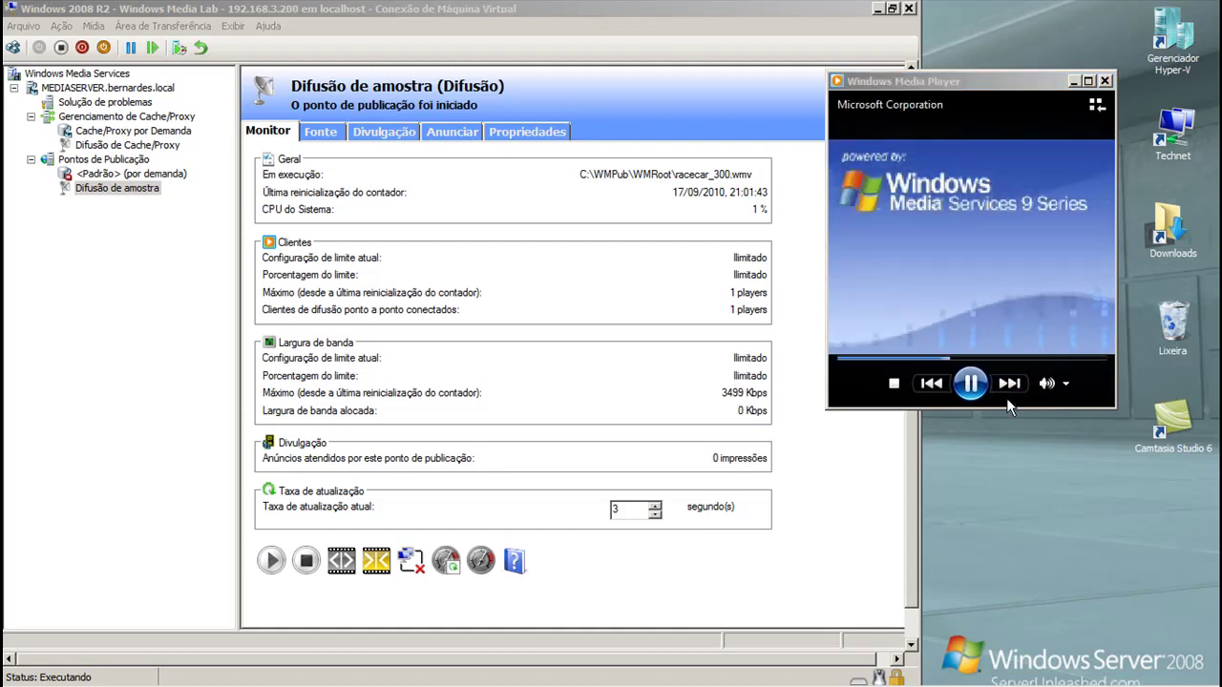
Review the player's Desempenho options for connection speed and network buffer, and toggle full-screen playback on and off.
right_click(981, 254)
click(1017, 437)
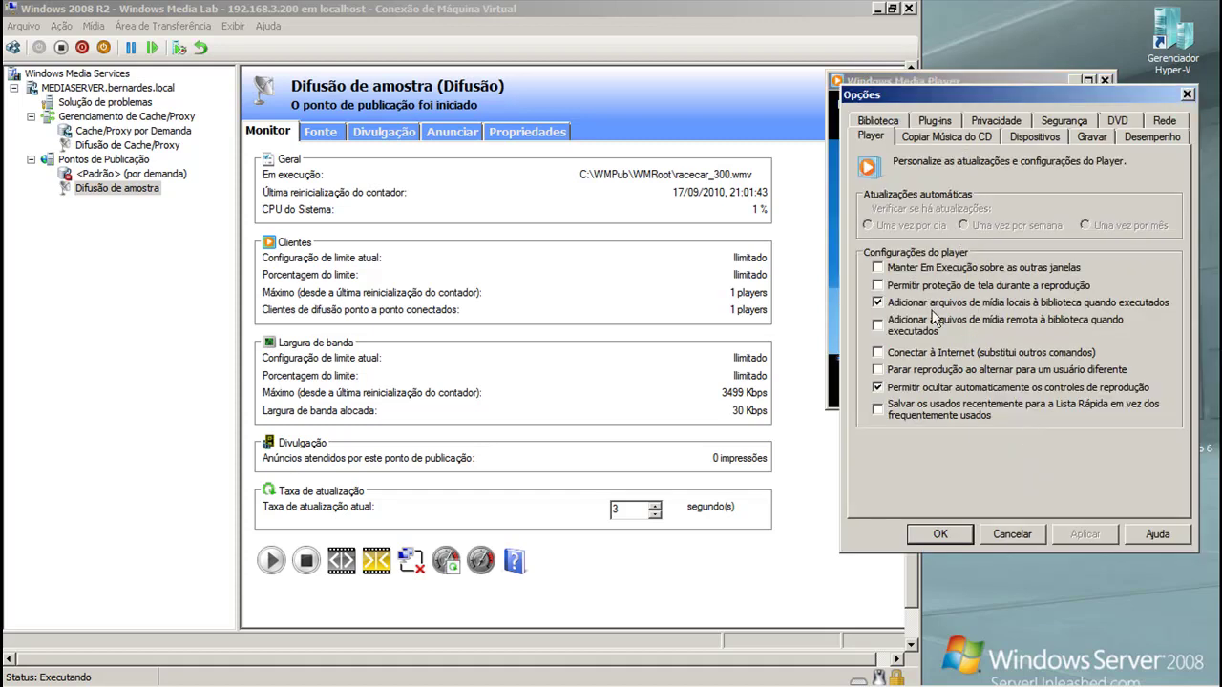
click(1148, 135)
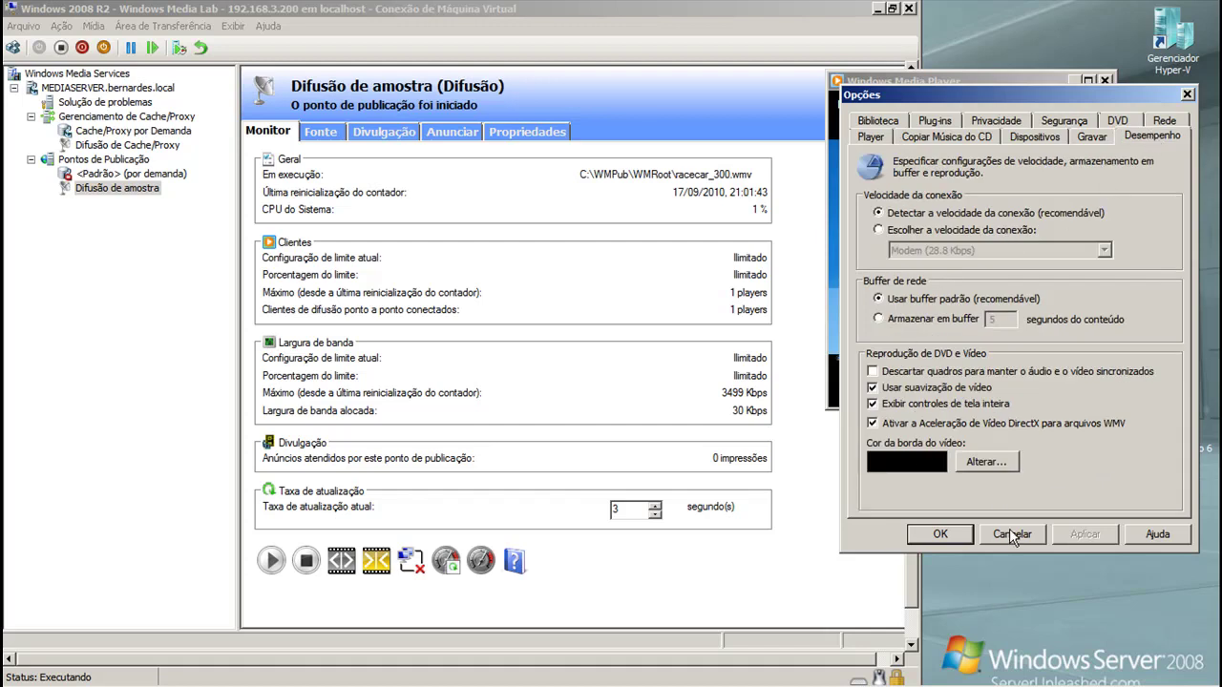
click(940, 534)
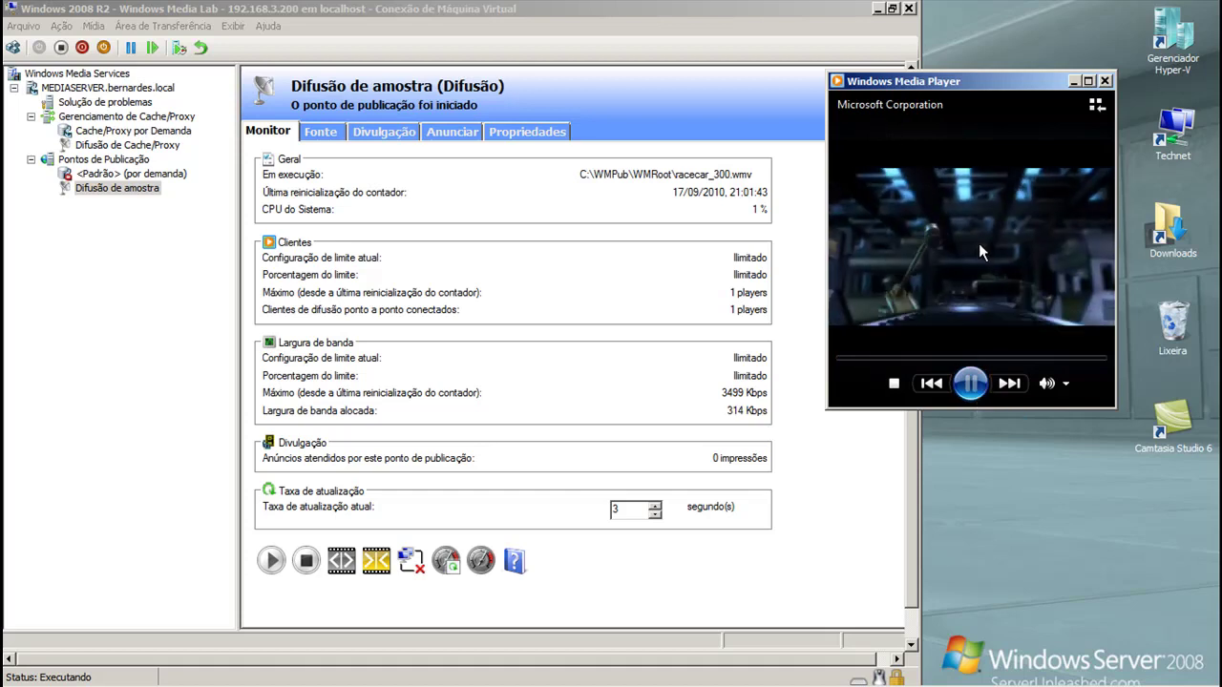
double_click(1017, 191)
double_click(1016, 191)
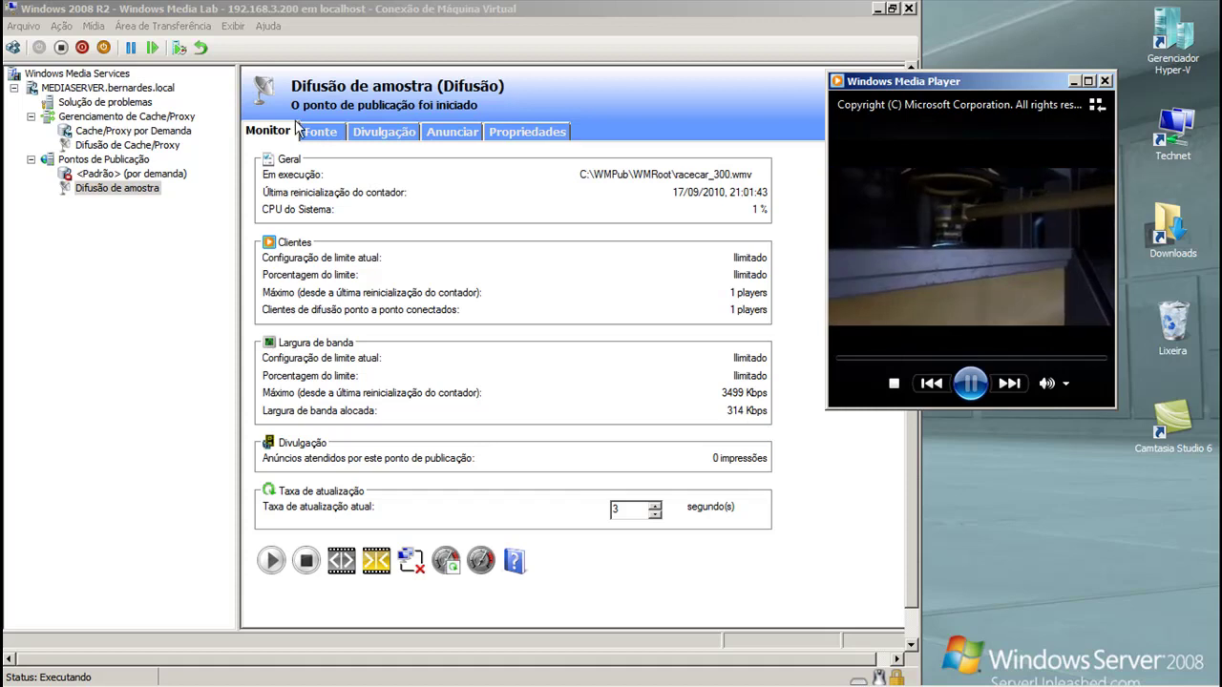
Check the Fonte, Divulgação, Anunciar and Monitor pages of Difusão de amostra while the stream is playing.
click(322, 135)
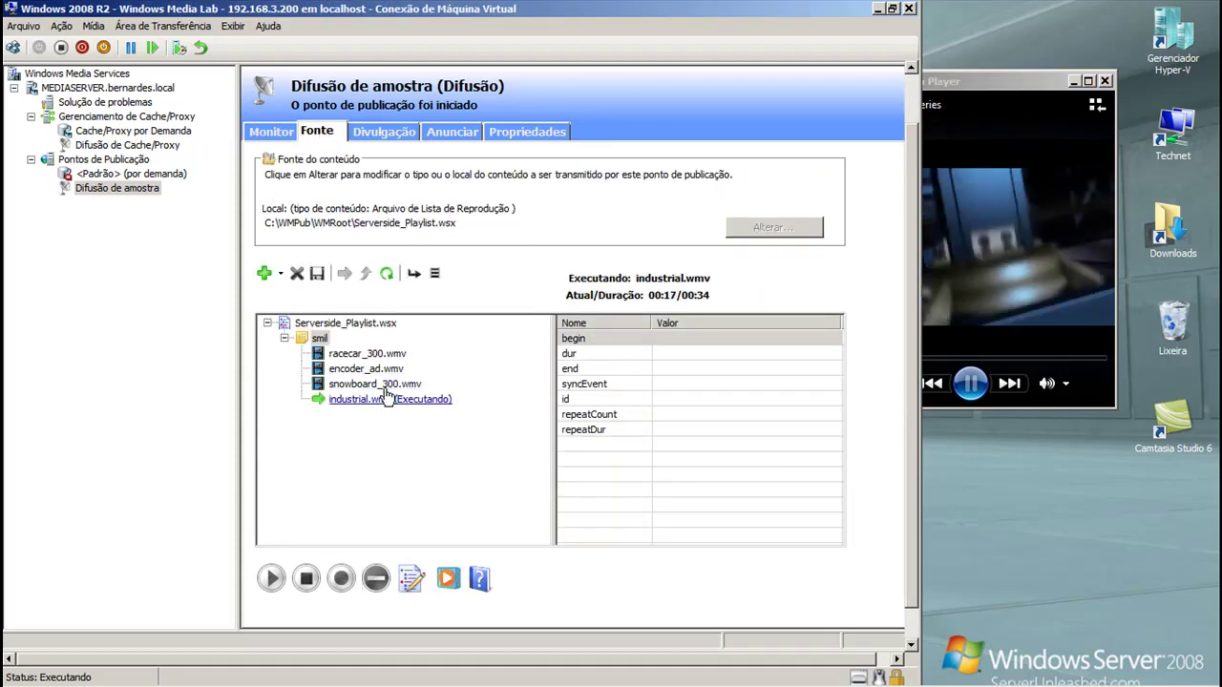
click(387, 134)
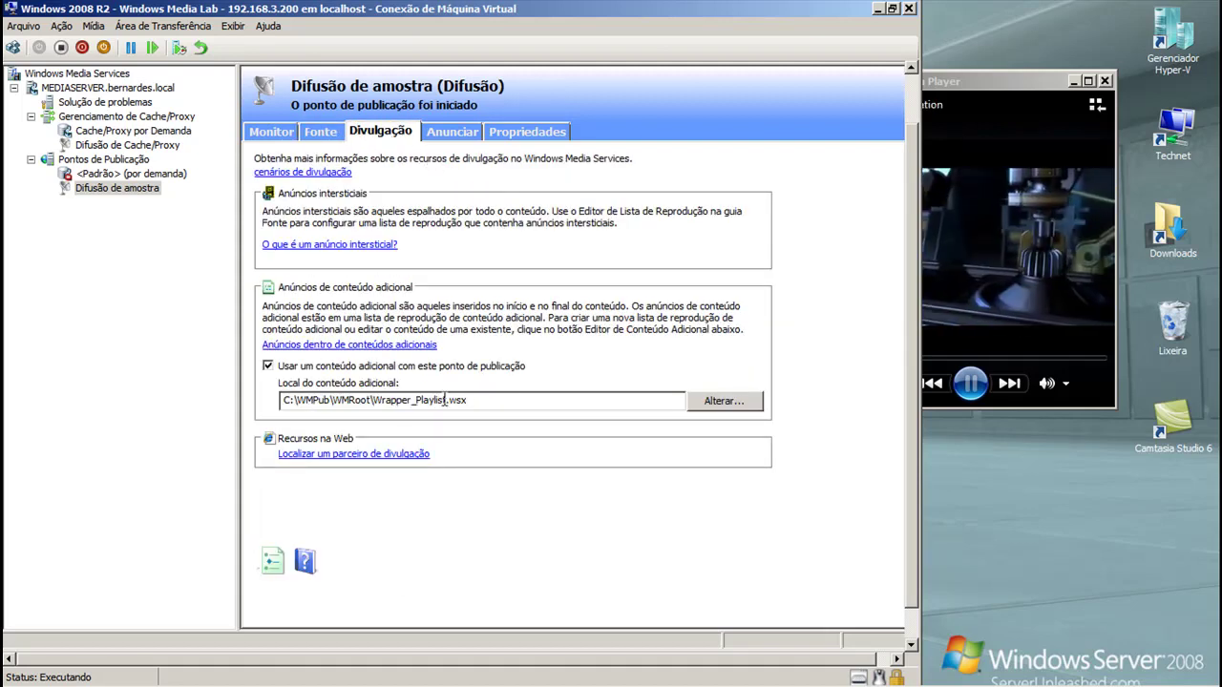
click(448, 131)
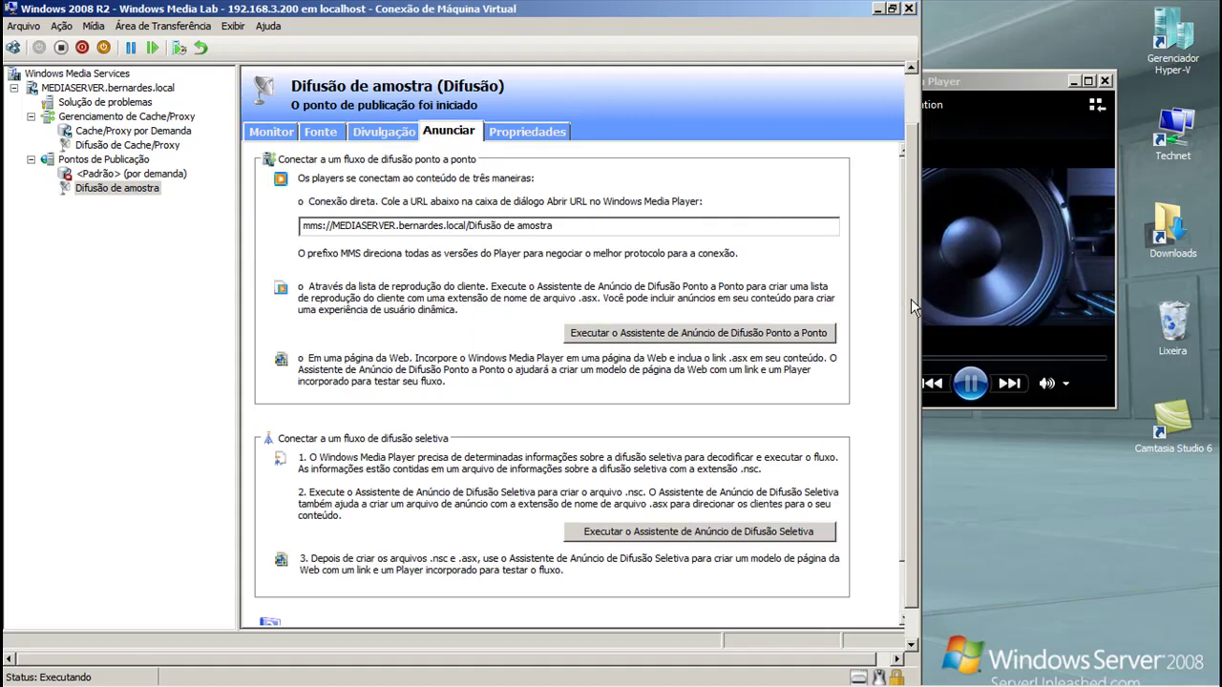
drag(910, 319, 919, 270)
click(993, 87)
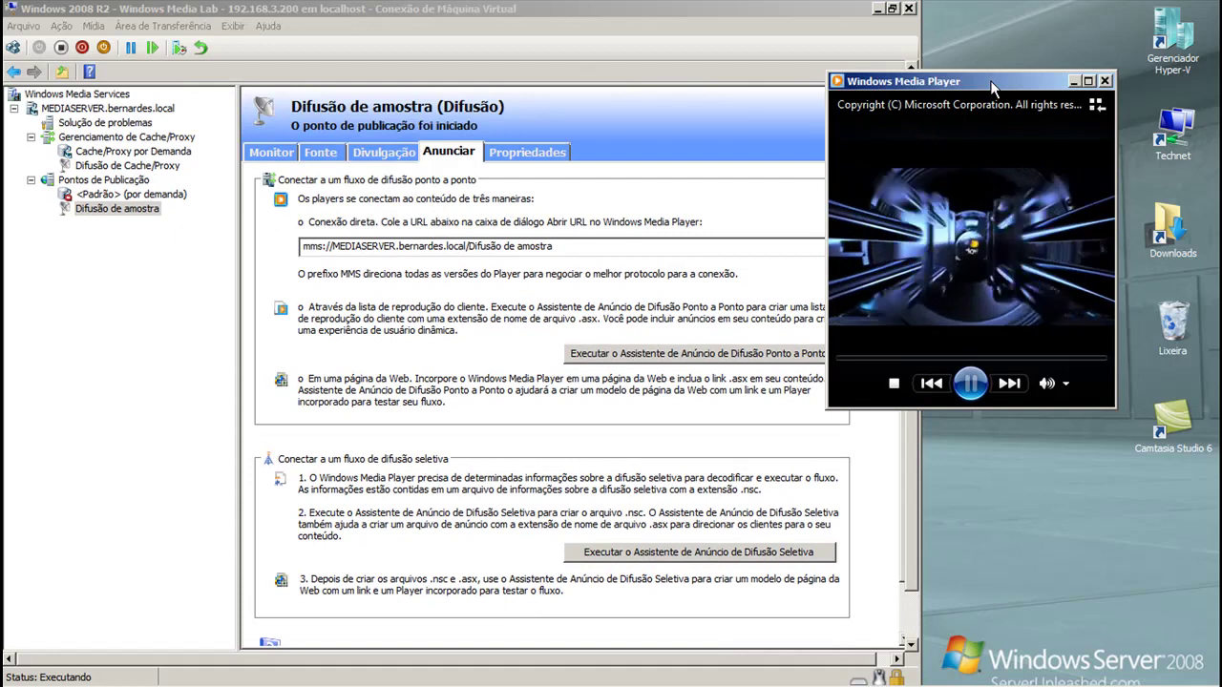
click(268, 154)
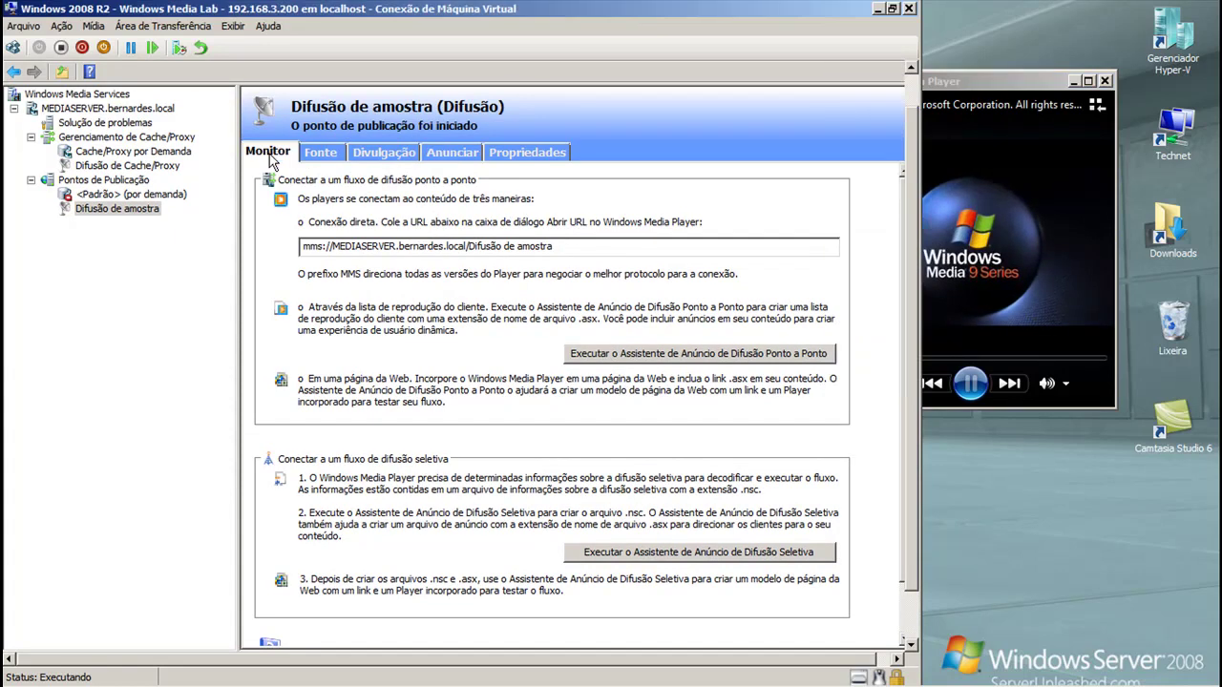
Close the Difusão de amostra player and move the teste stream's player window clear of the server's Monitor page.
click(964, 89)
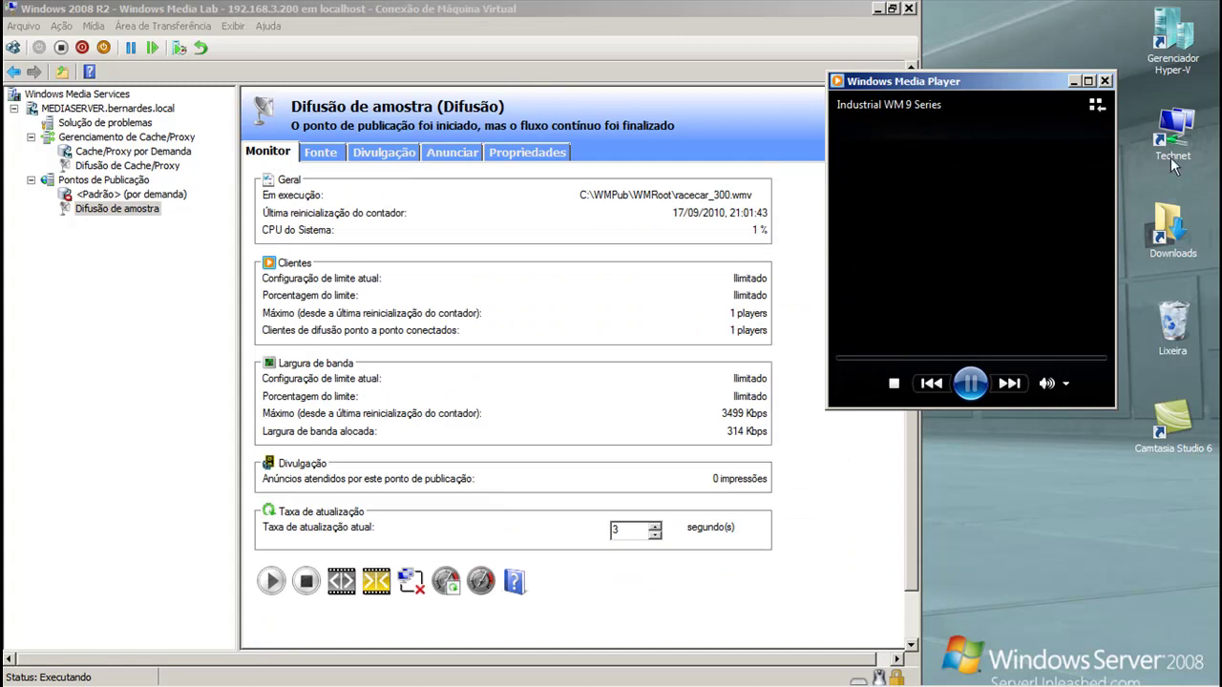
click(1104, 82)
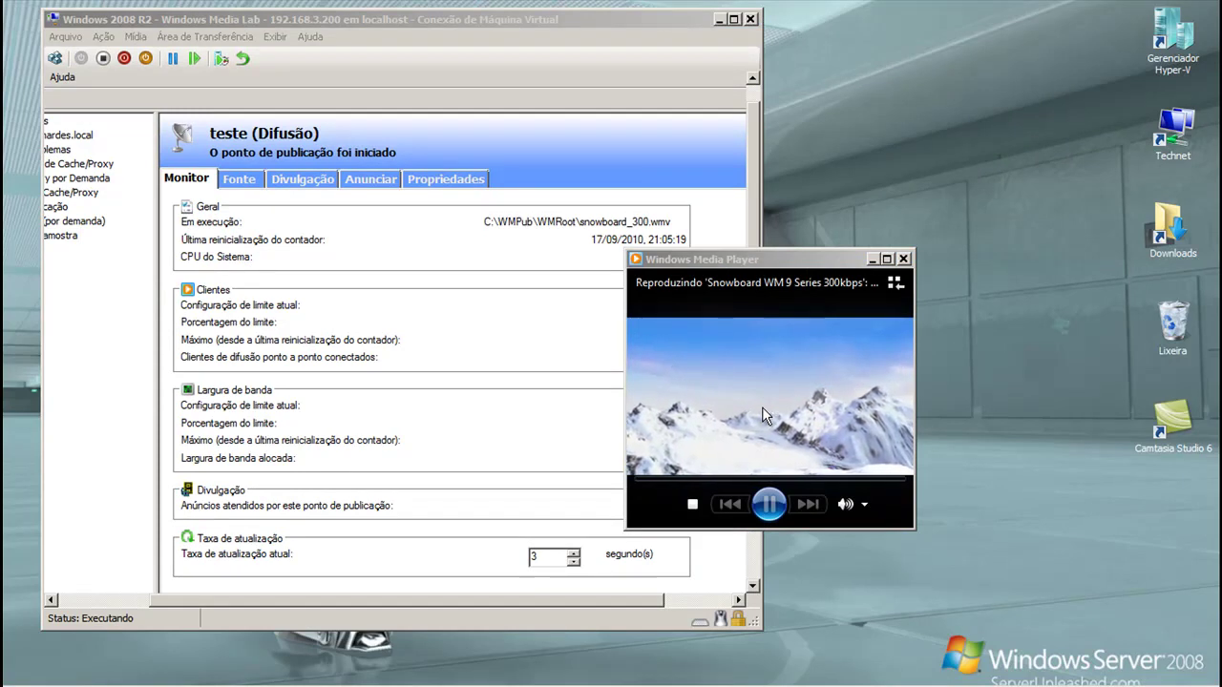
drag(765, 260, 936, 87)
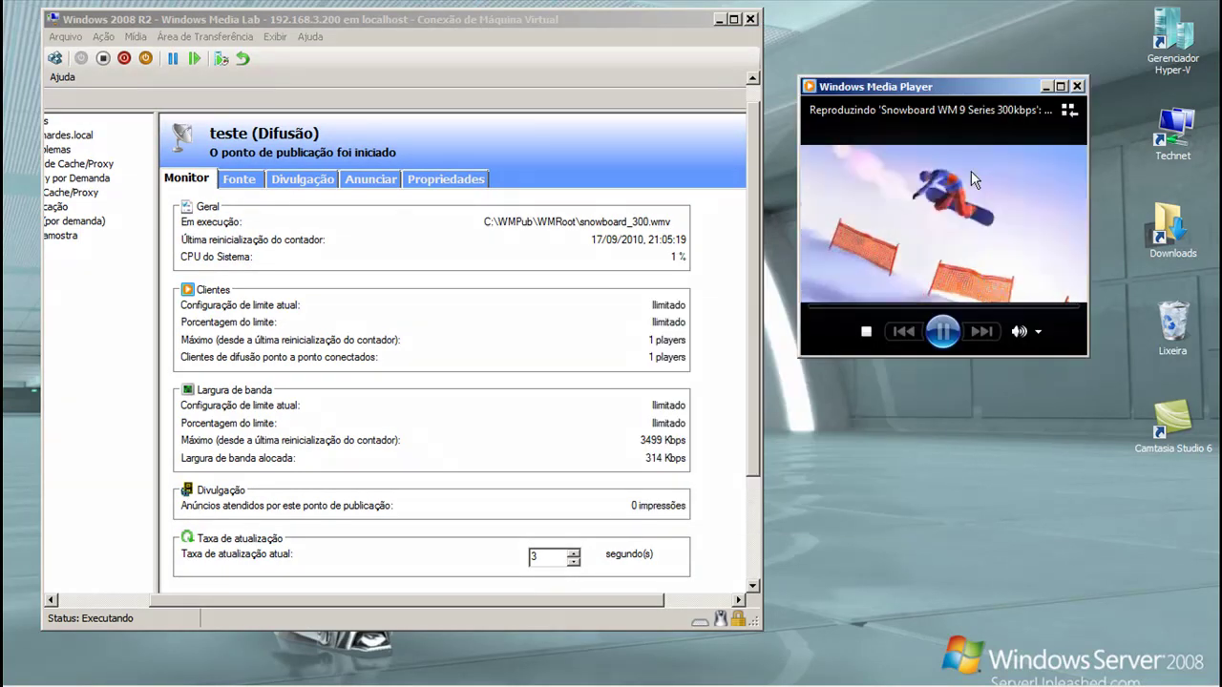